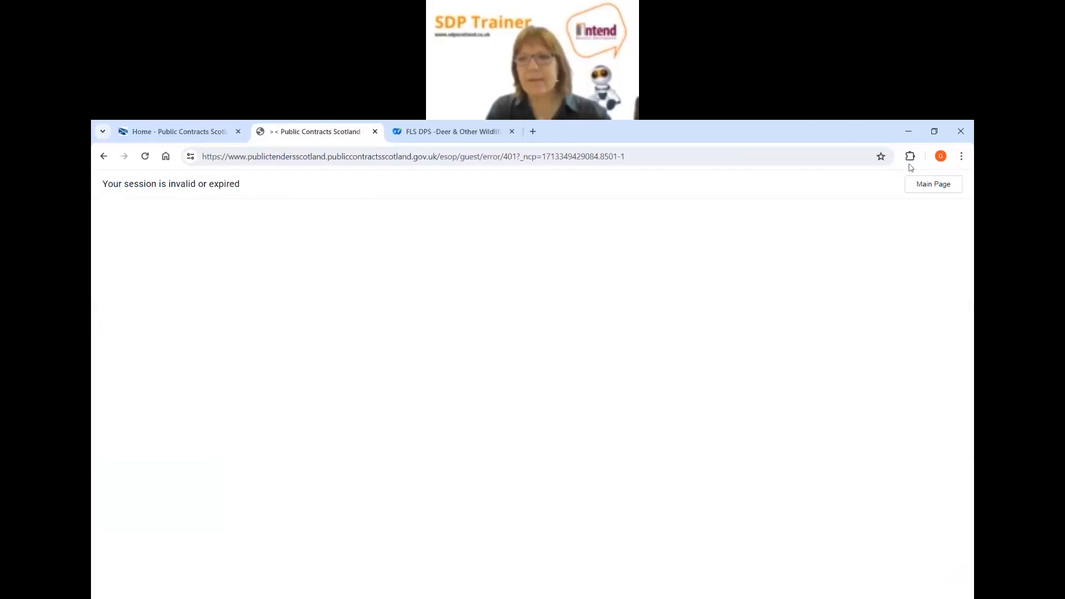
Sign in to PCS-Tender from its main page with the saved login details and open the PQQs area
left_click(923, 185)
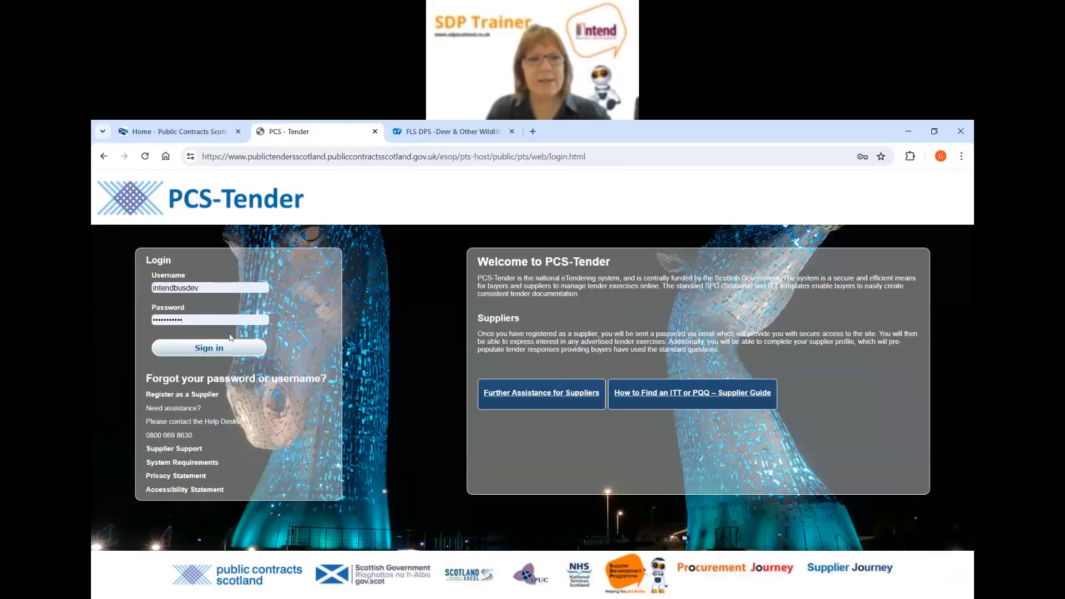
left_click(219, 350)
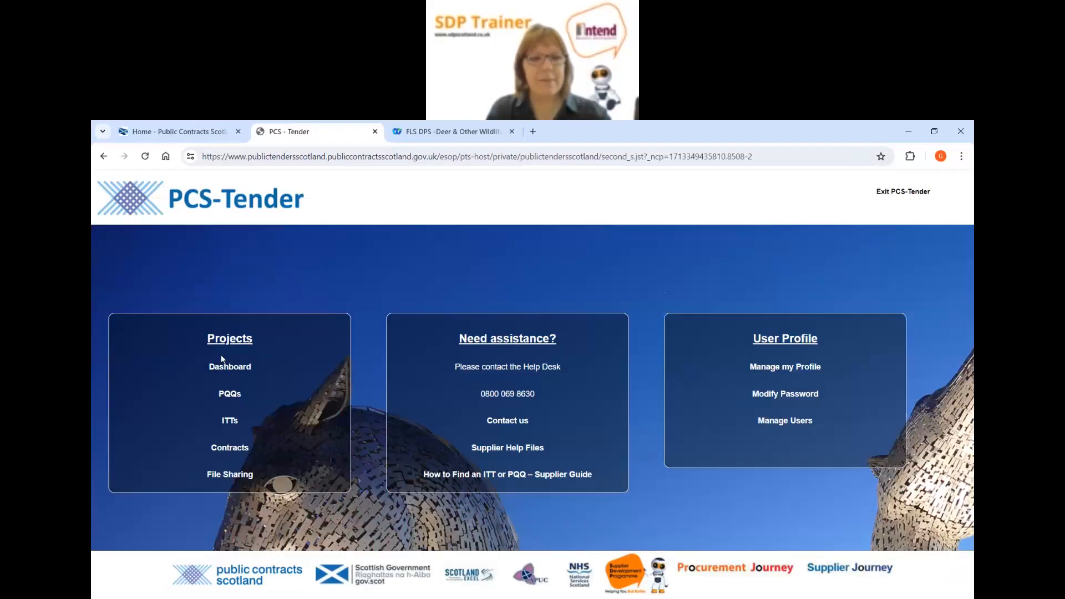
left_click(231, 395)
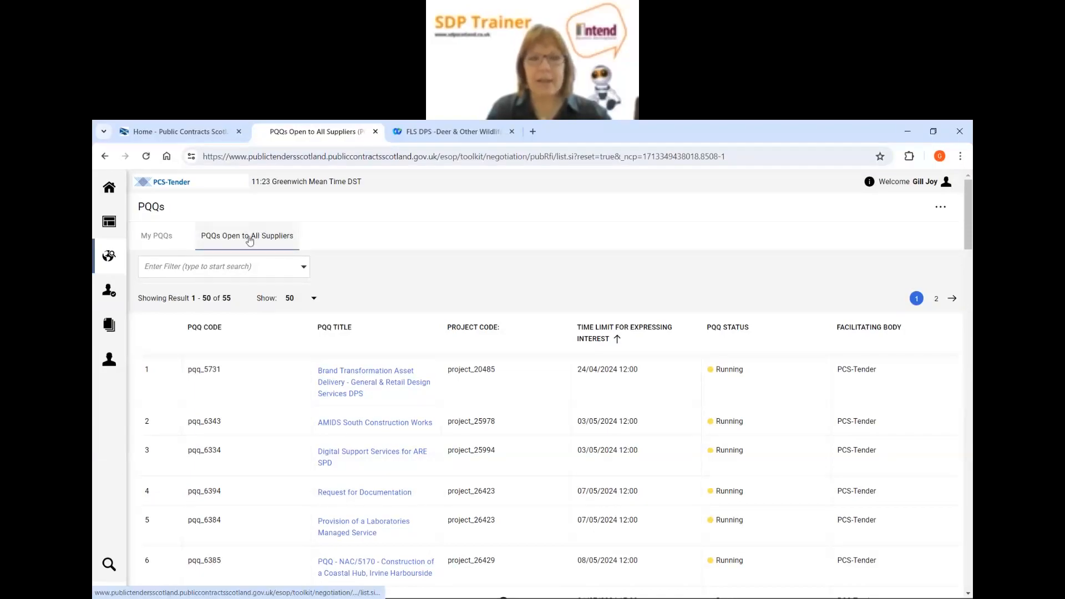
Open the FLS-139-D - Deer & Other Wildlife Management Dynamic Purchasing System (DPS) questionnaire from the supplier's own PQQs
left_click(158, 237)
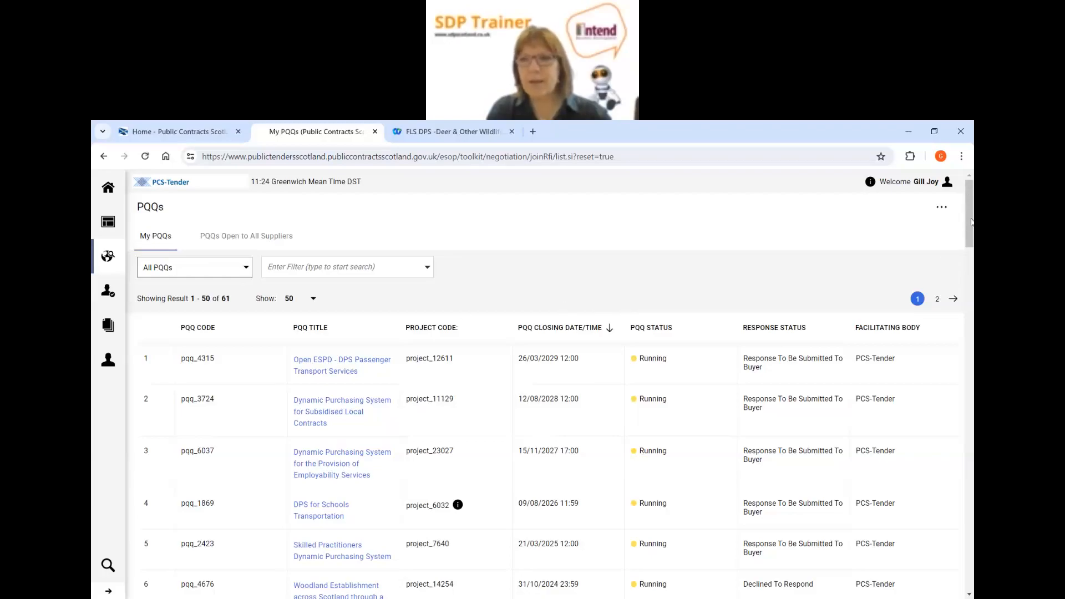
scroll(971, 222, "down", 1)
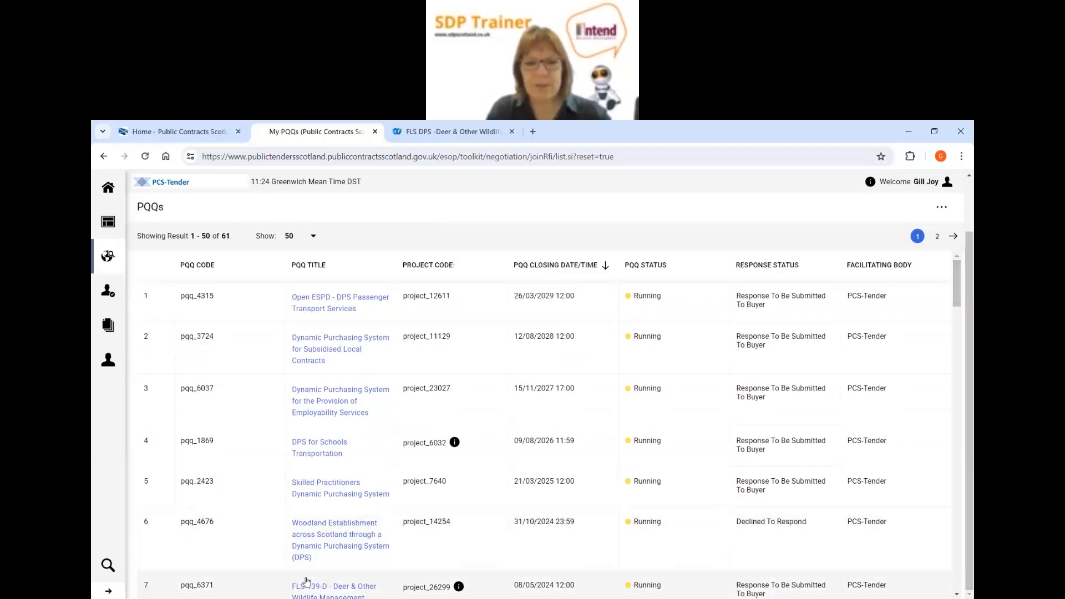
left_click(353, 587)
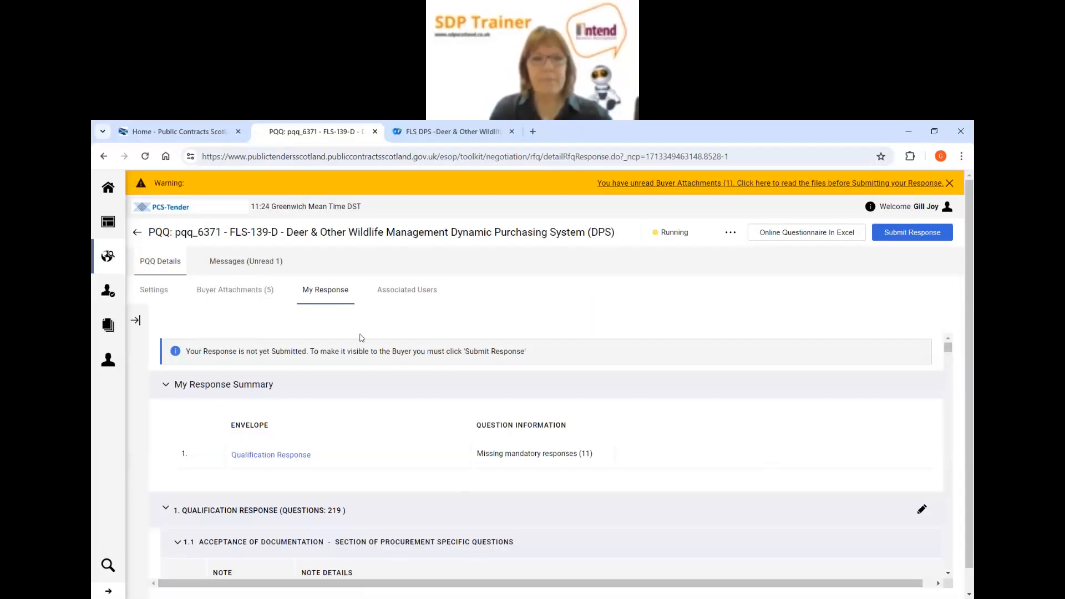
Read the received message "Re: 4C6 Qualifications" and return to the received messages list
left_click(272, 265)
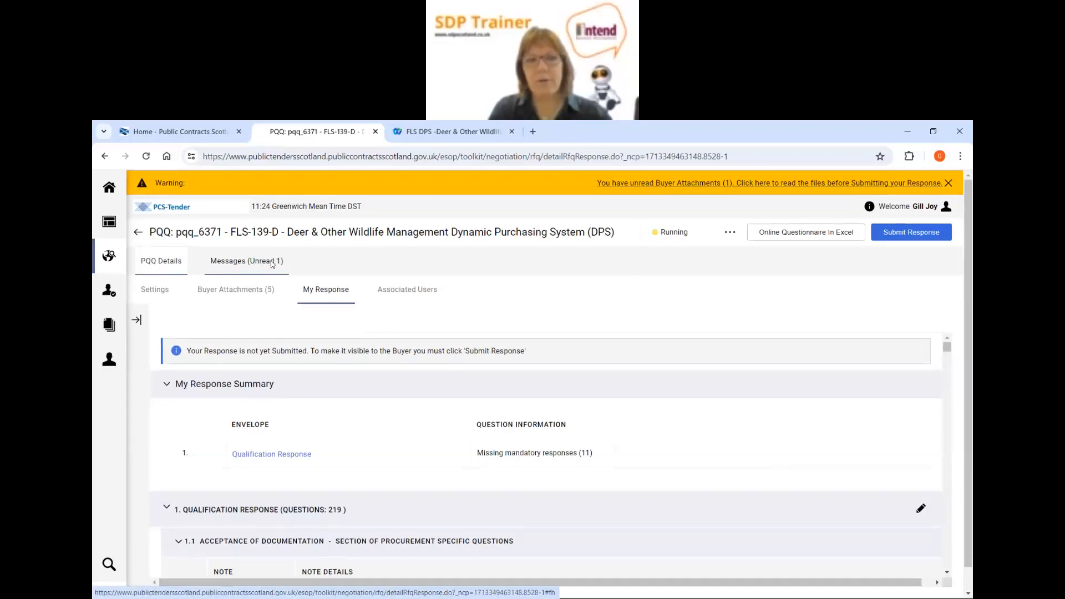
left_click(264, 294)
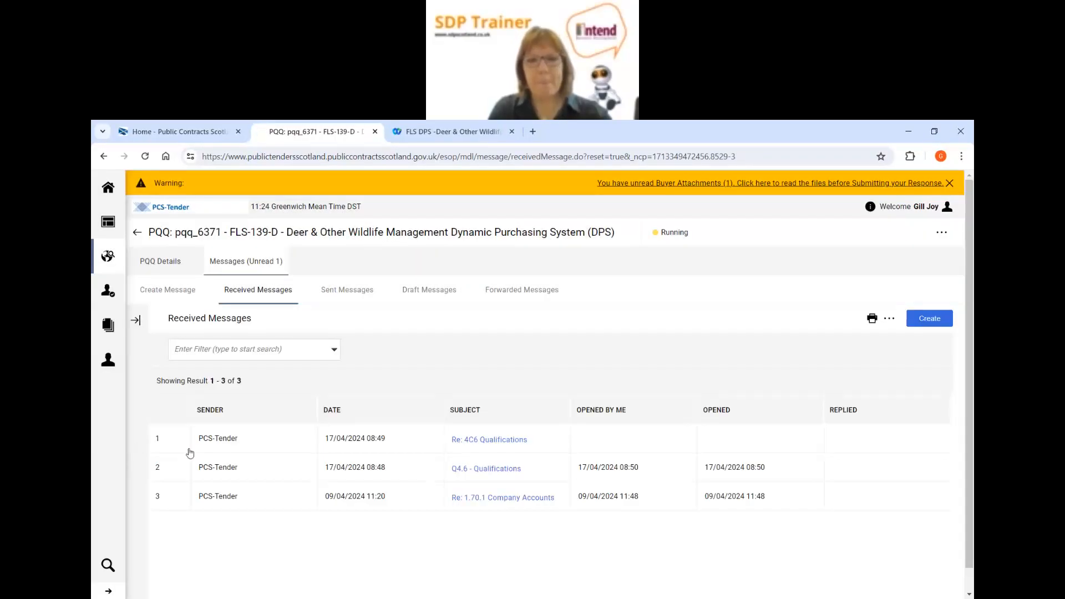
left_click(502, 441)
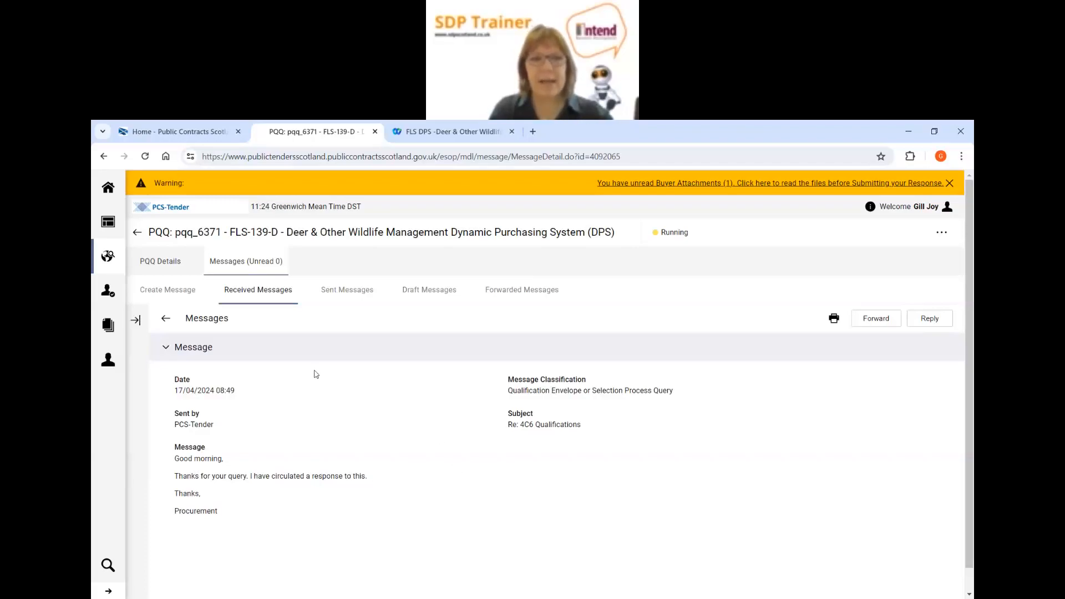
left_click(166, 320)
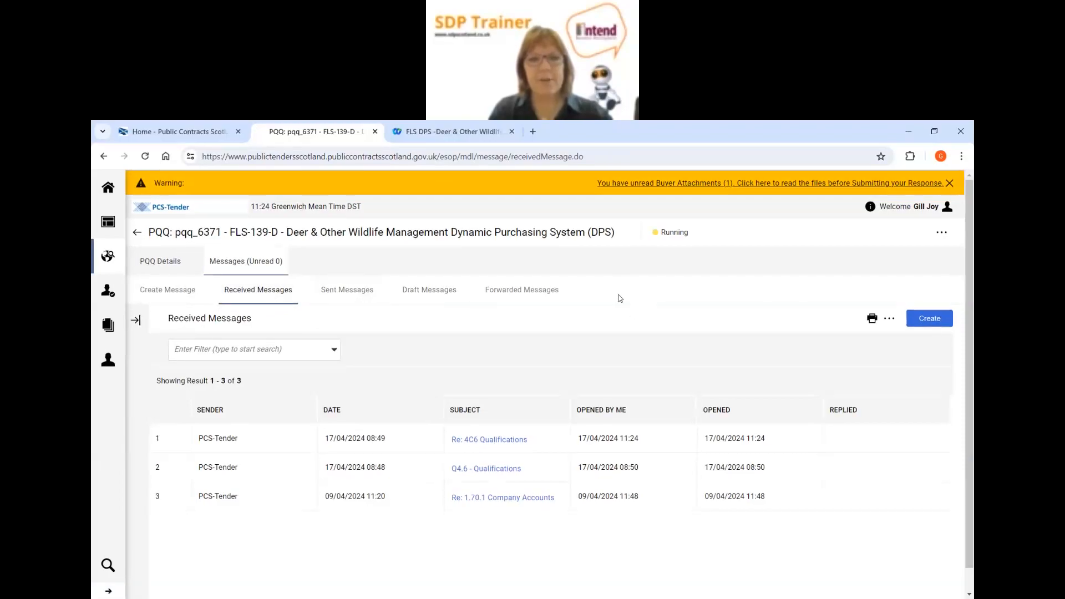
View the buyer attachments in the PQQ details and return to the supplier's response
left_click(159, 261)
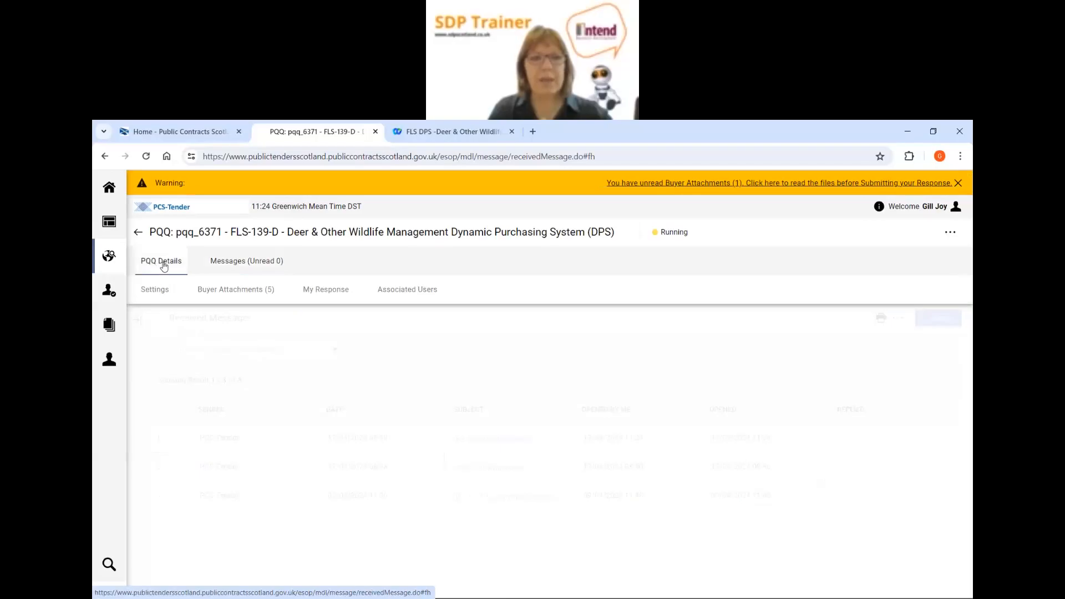
left_click(251, 291)
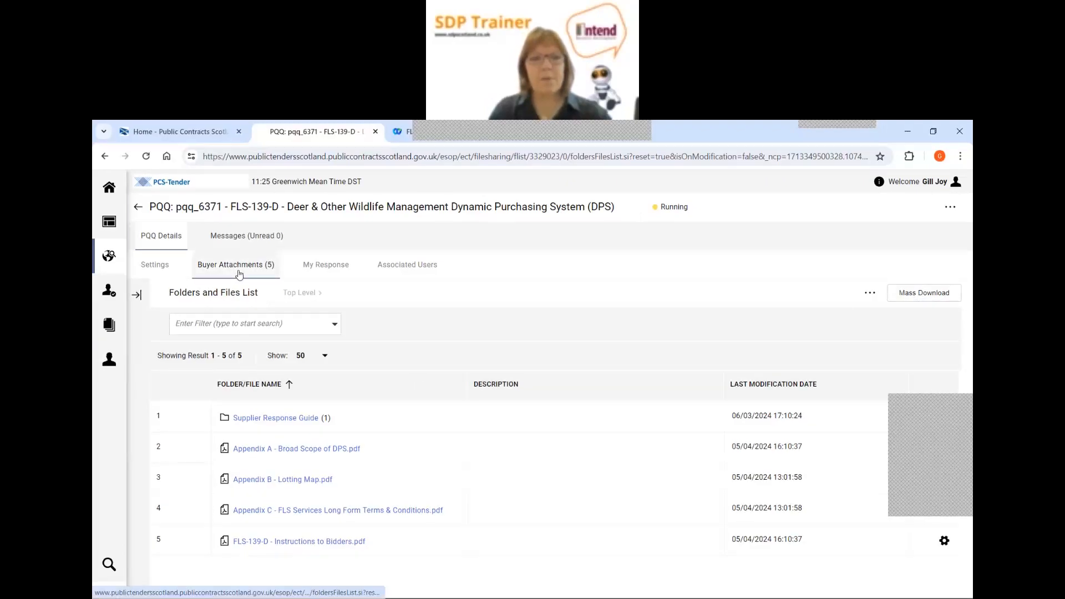
left_click(326, 266)
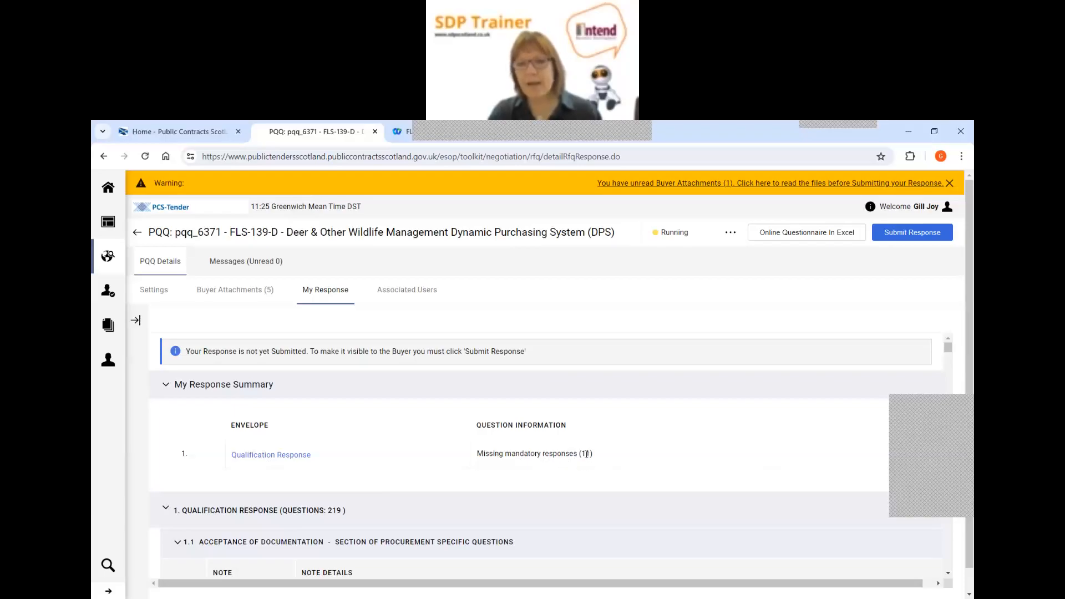
Open the Qualification Response for editing and select lots North A, South A and West A in question 2A.18
left_click(294, 455)
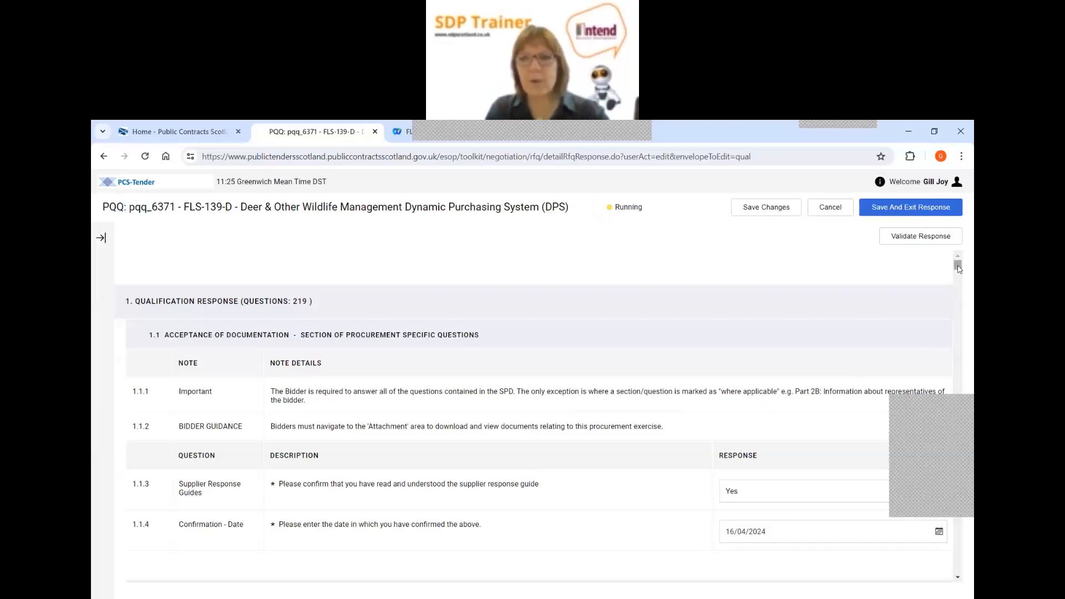
left_click_drag(959, 268, 958, 273)
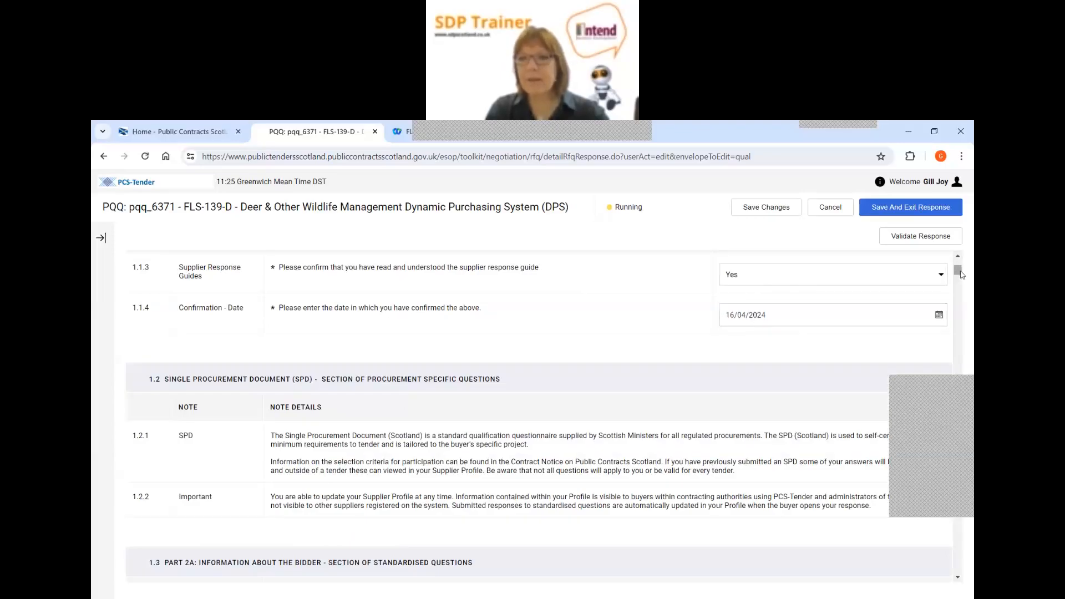
left_click_drag(958, 274, 958, 321)
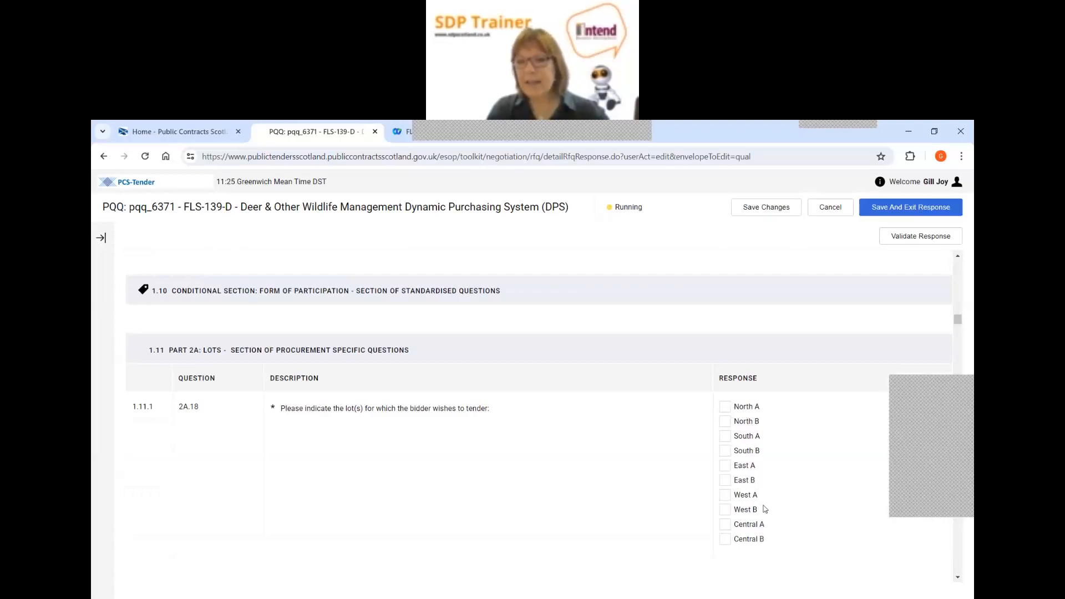
left_click(725, 406)
left_click(725, 436)
left_click(725, 494)
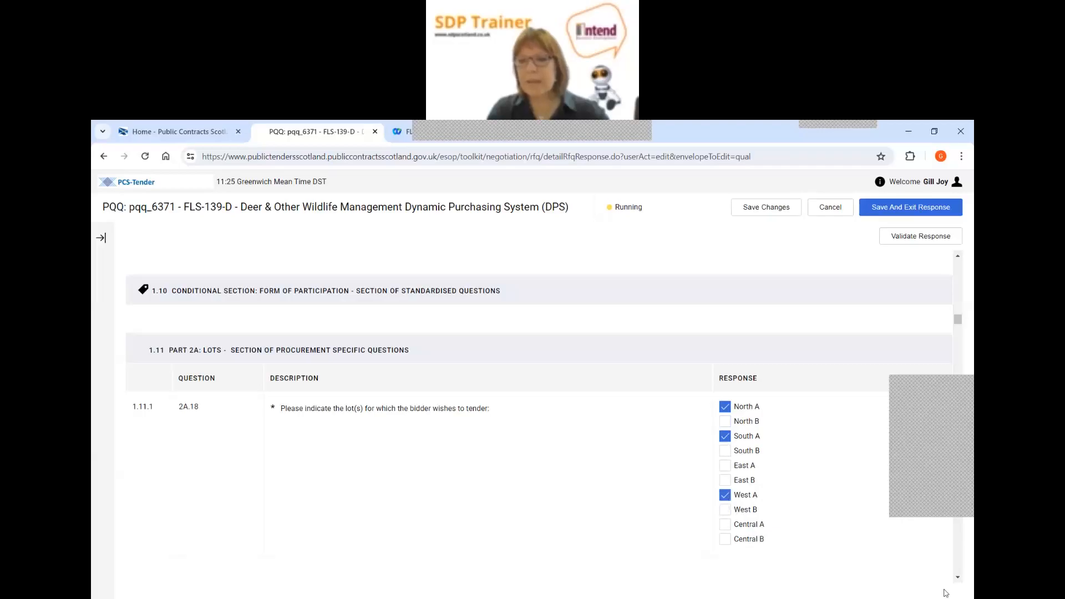
Answer Yes to question 2C.1 in Part 2C on whether the bidder relies on the capacities of other entities
scroll(962, 580, "down", 10)
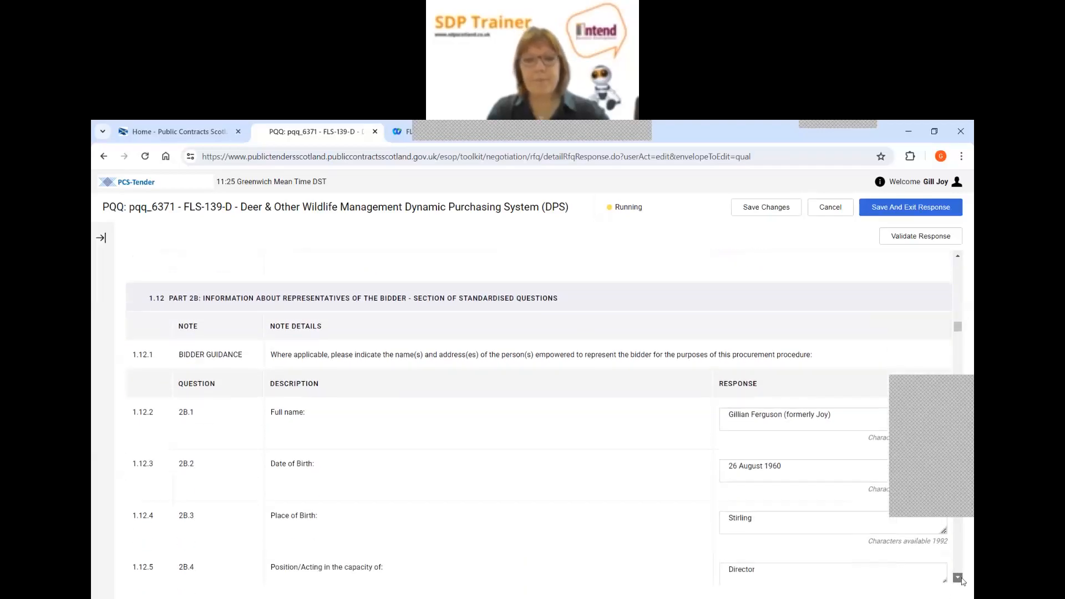
scroll(962, 580, "down", 10)
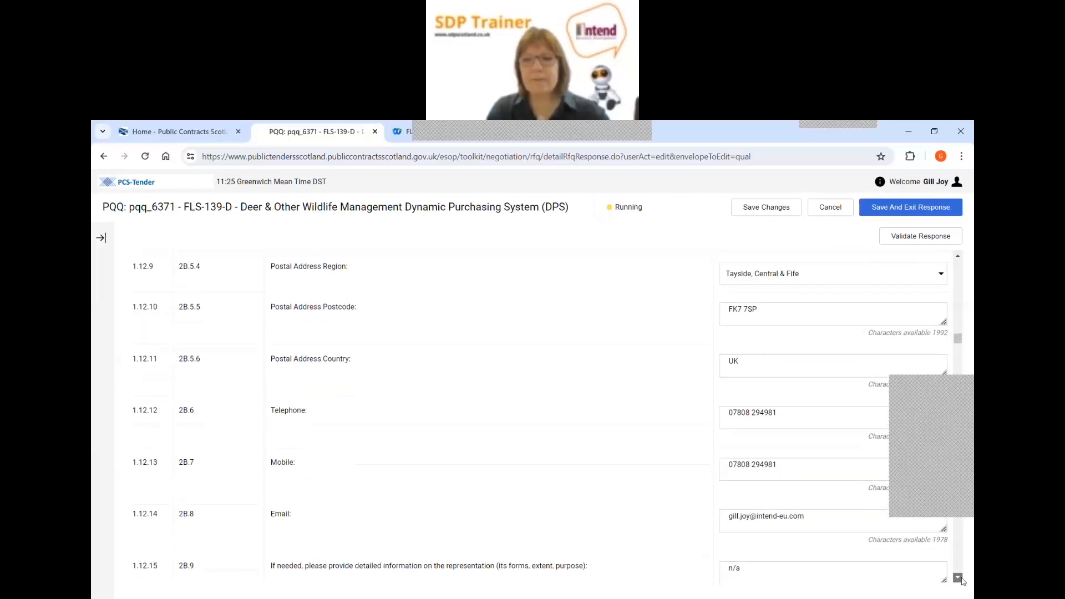
scroll(963, 581, "down", 10)
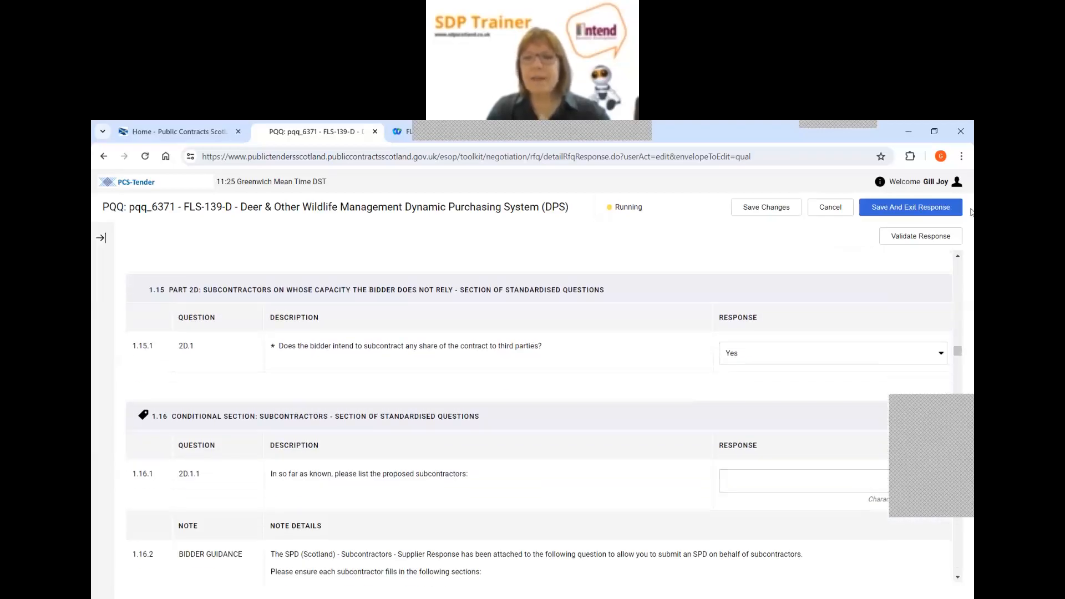
scroll(961, 259, "up", 5)
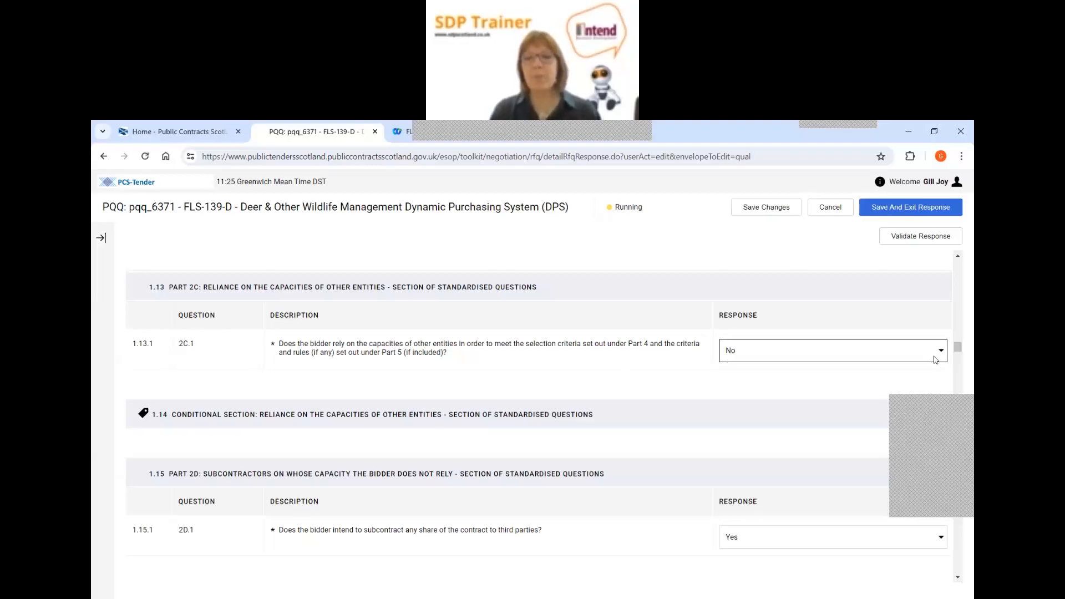
left_click(936, 358)
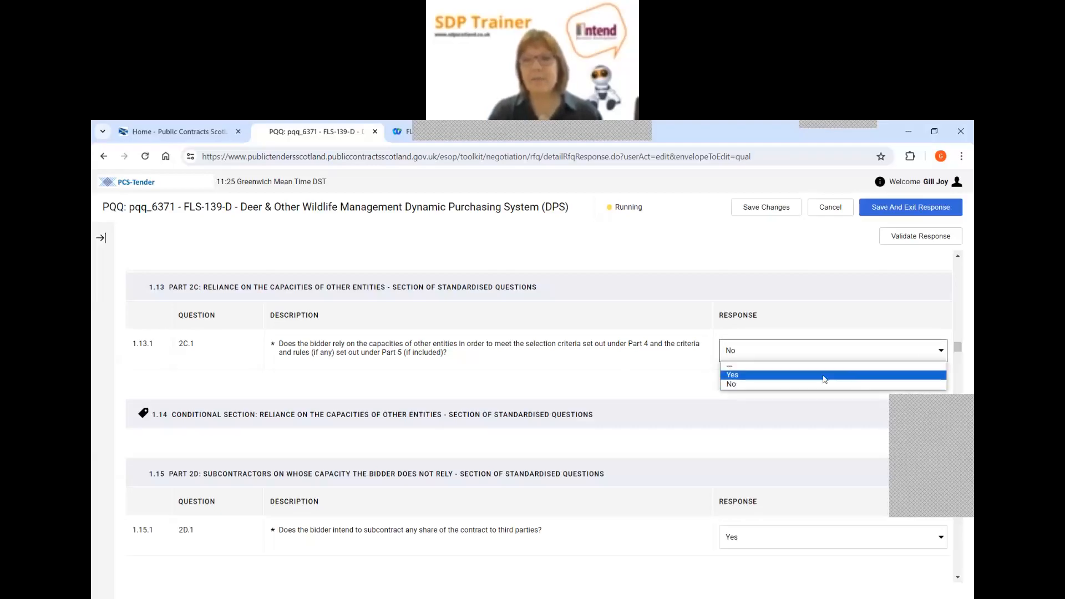
left_click(782, 377)
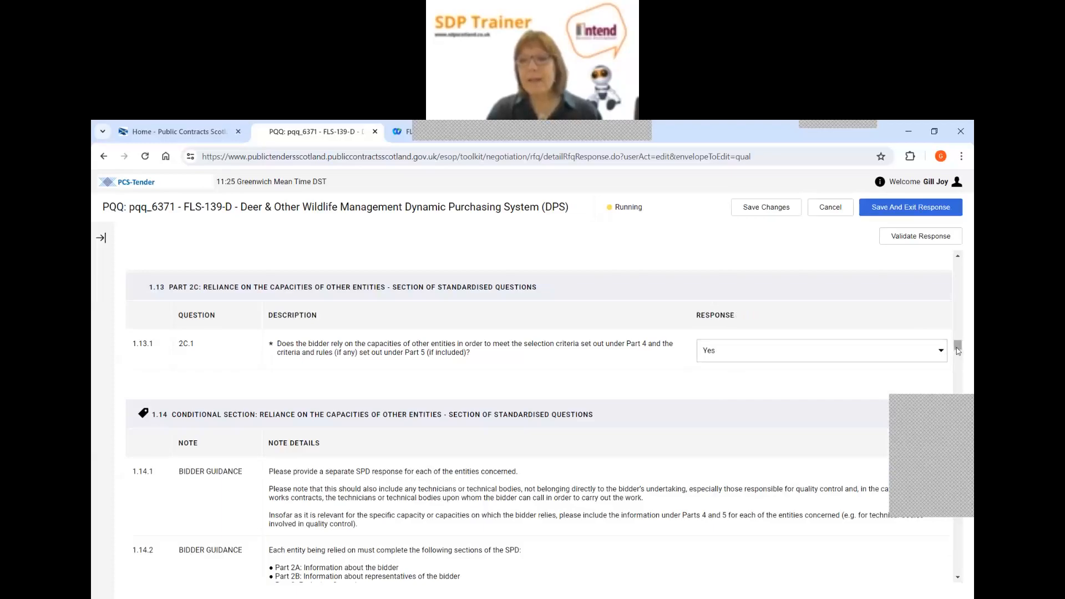
Examine the guidance and SPD attachment questions in conditional section 1.14 on other entities and section 1.16 on subcontractors
left_click_drag(958, 345, 959, 346)
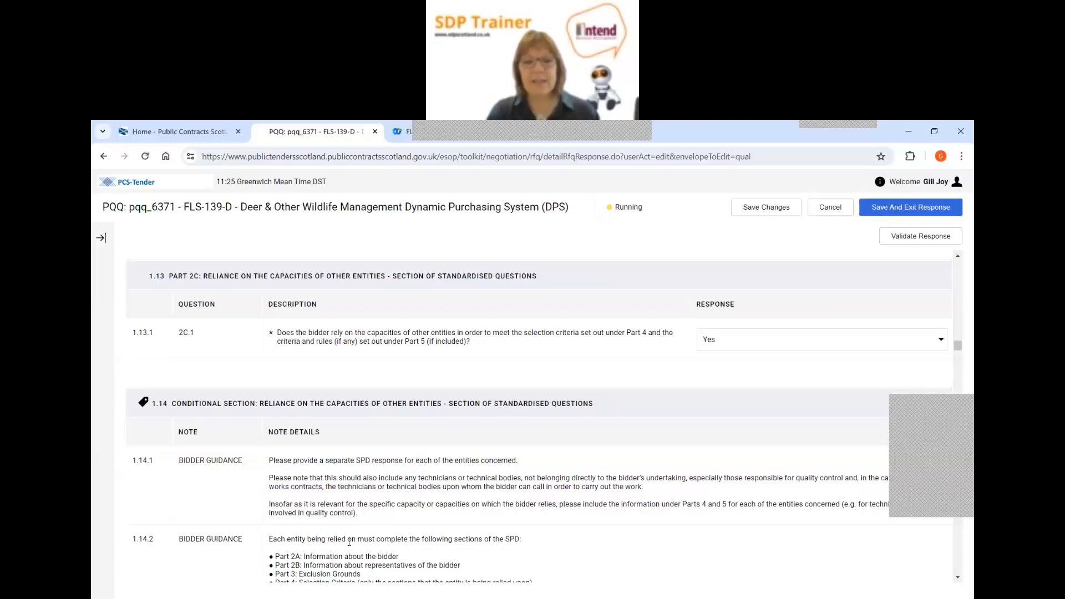
left_click(958, 577)
left_click(958, 578)
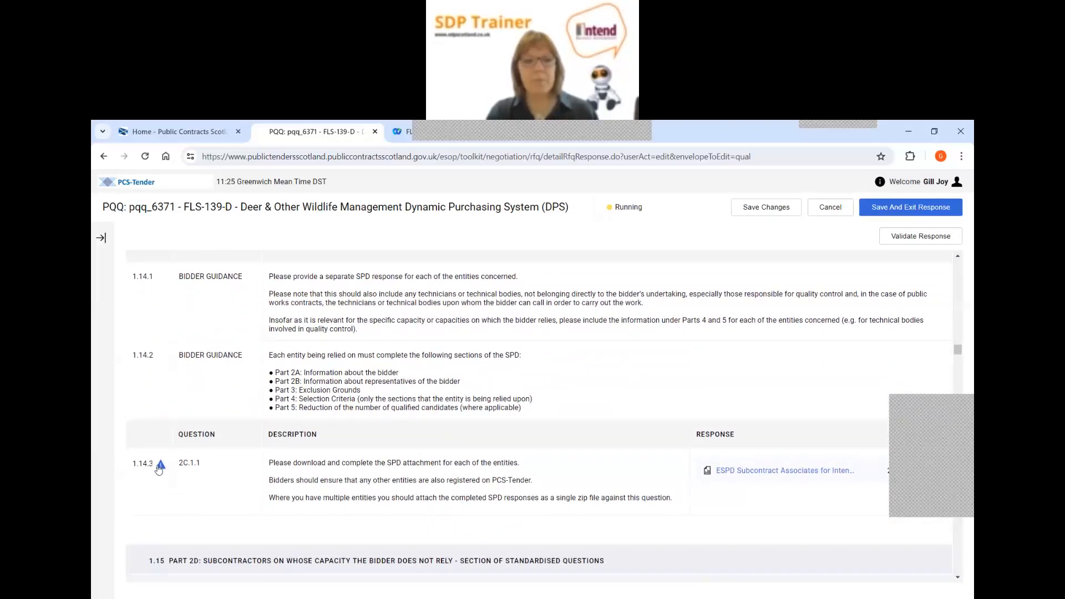
mouse_move(163, 468)
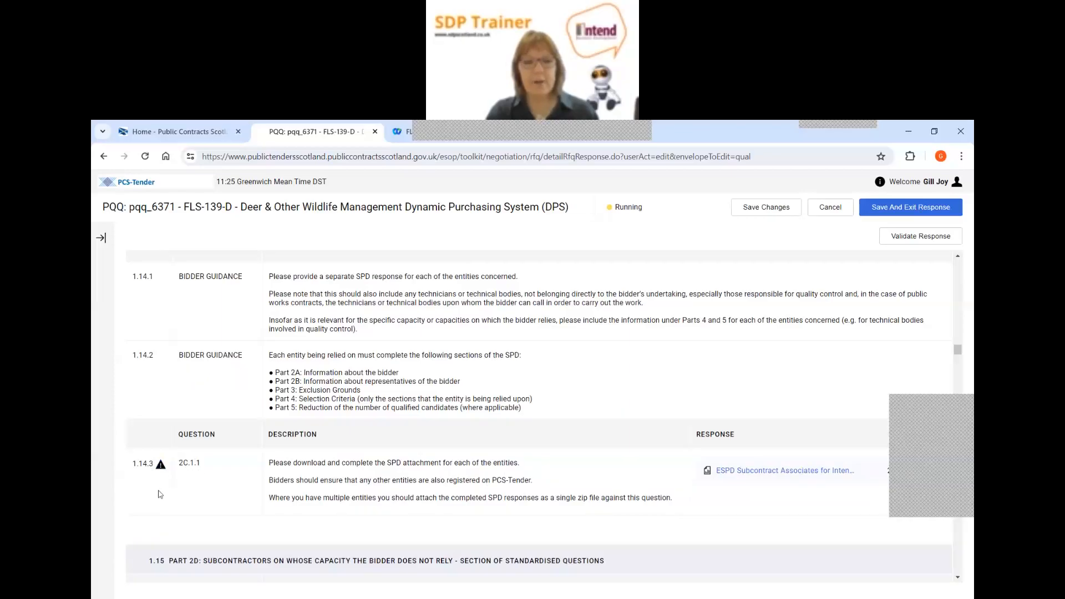
left_click(958, 578)
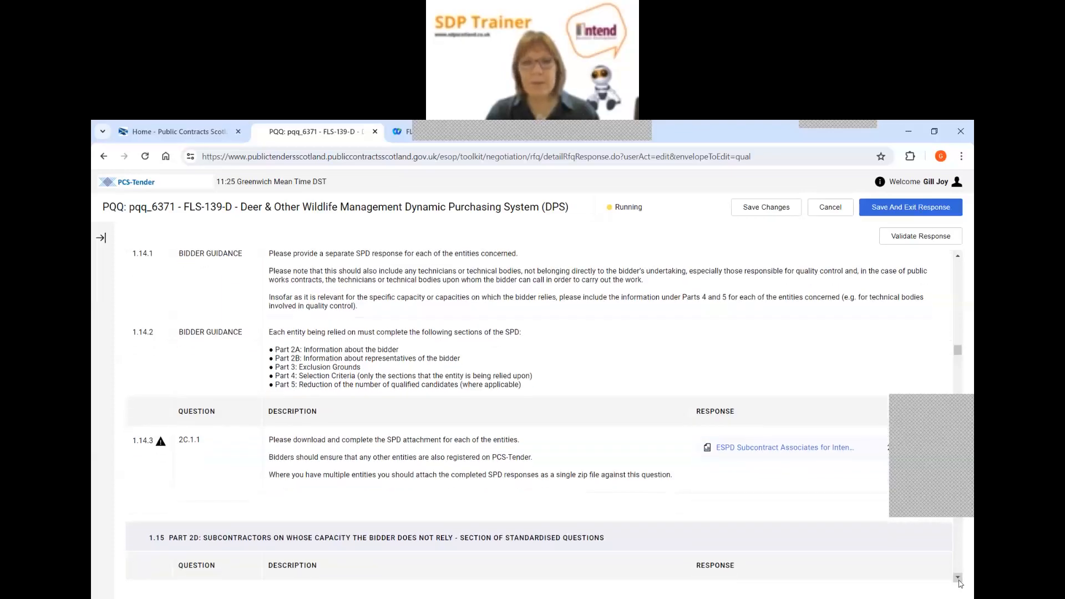
left_click(959, 578)
left_click(959, 563)
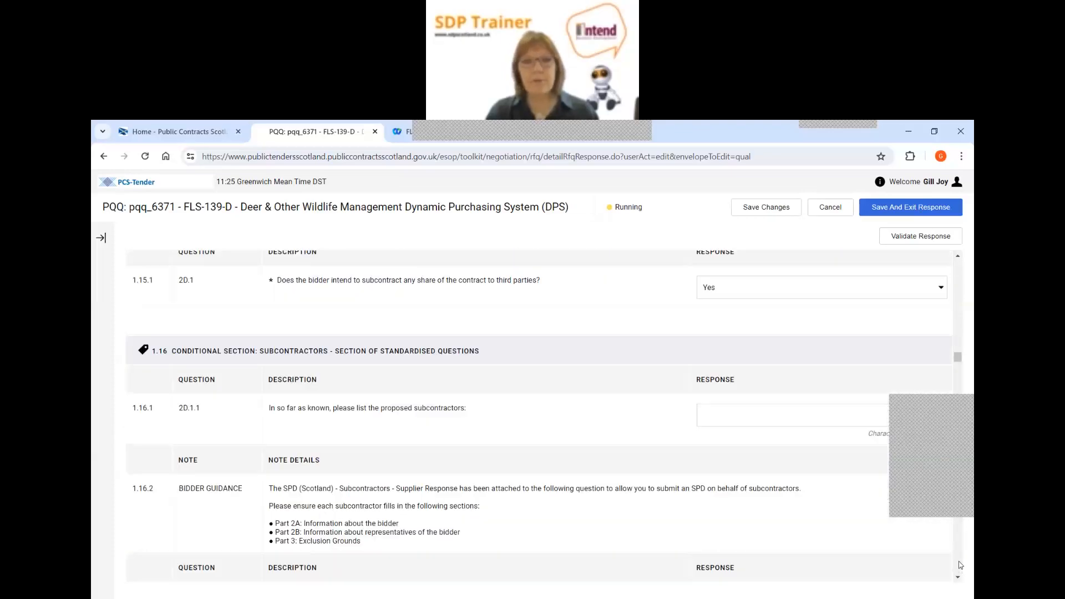
left_click(961, 565)
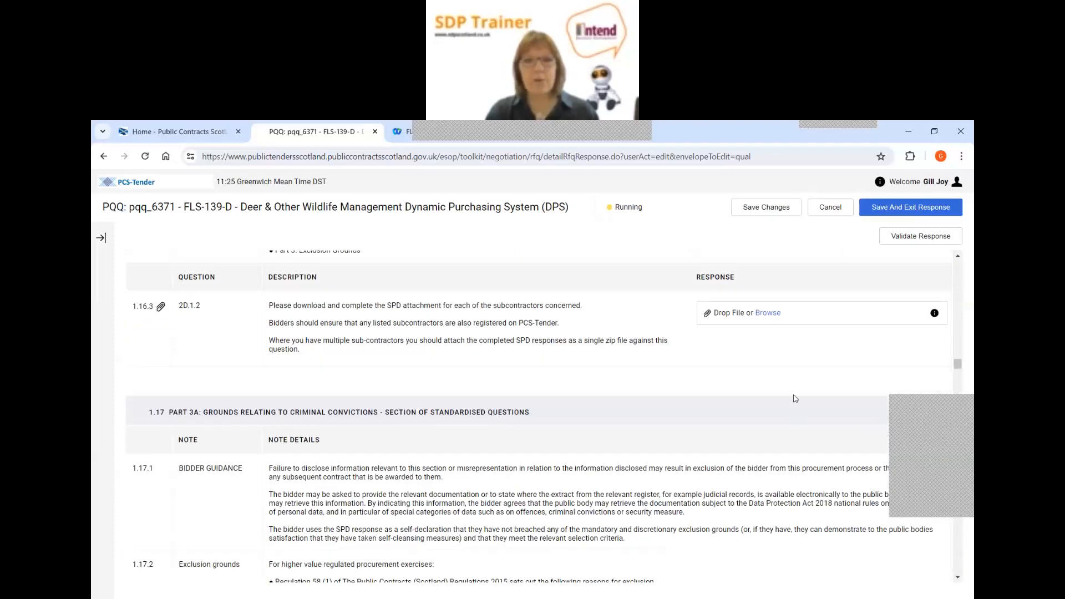
Enter the placeholder text "mxnmcnvmxvnxnxmnmxc" as the list of proposed subcontractors in question 2D.1.1
left_click(958, 257)
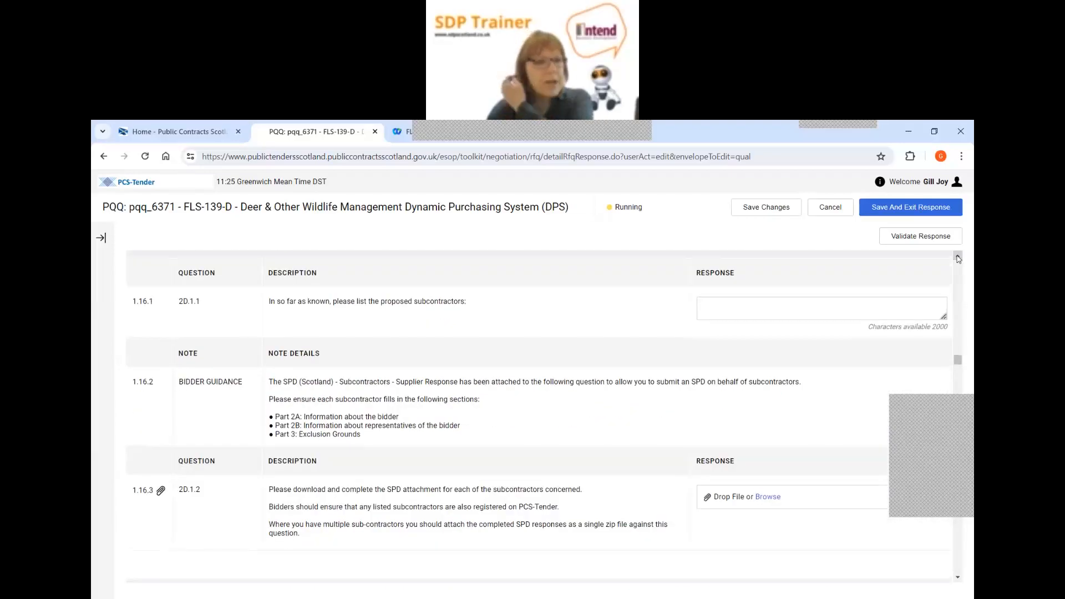
left_click(958, 257)
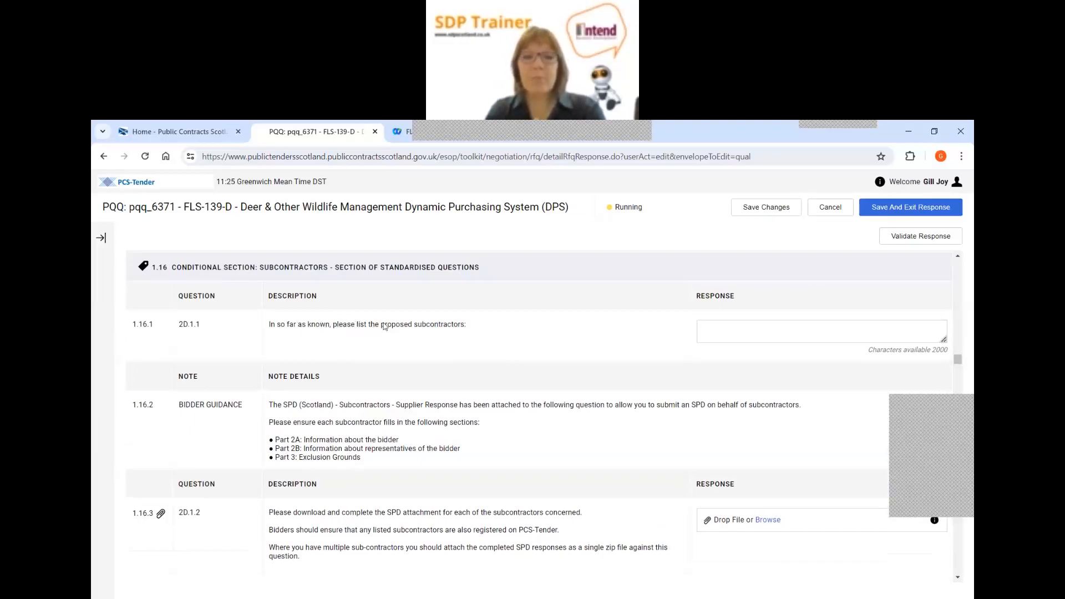
left_click(731, 326)
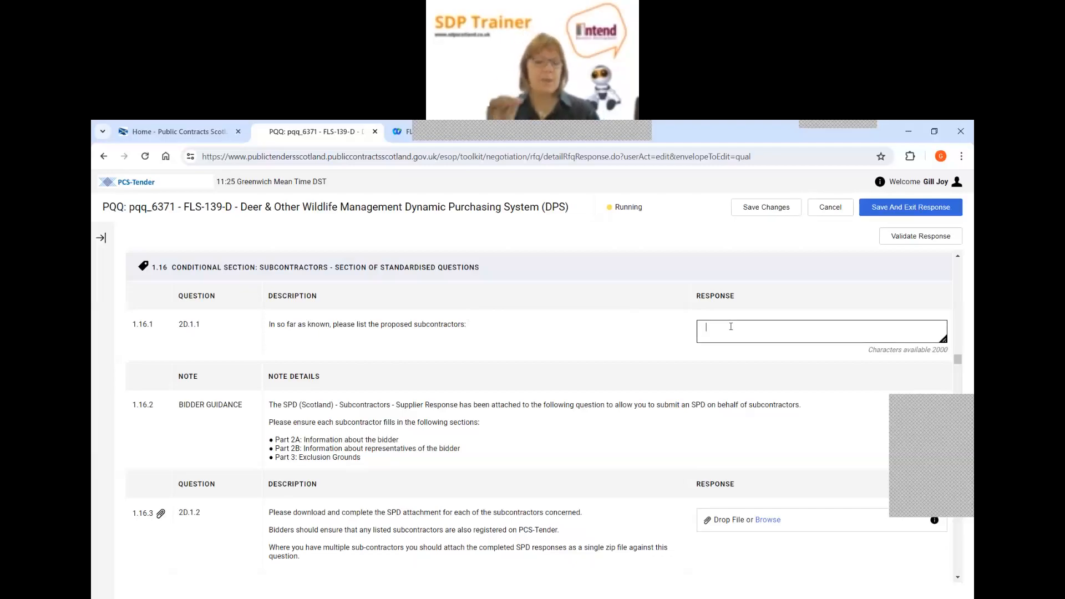
type("mxnmcnvmxvnxnxmnmxc")
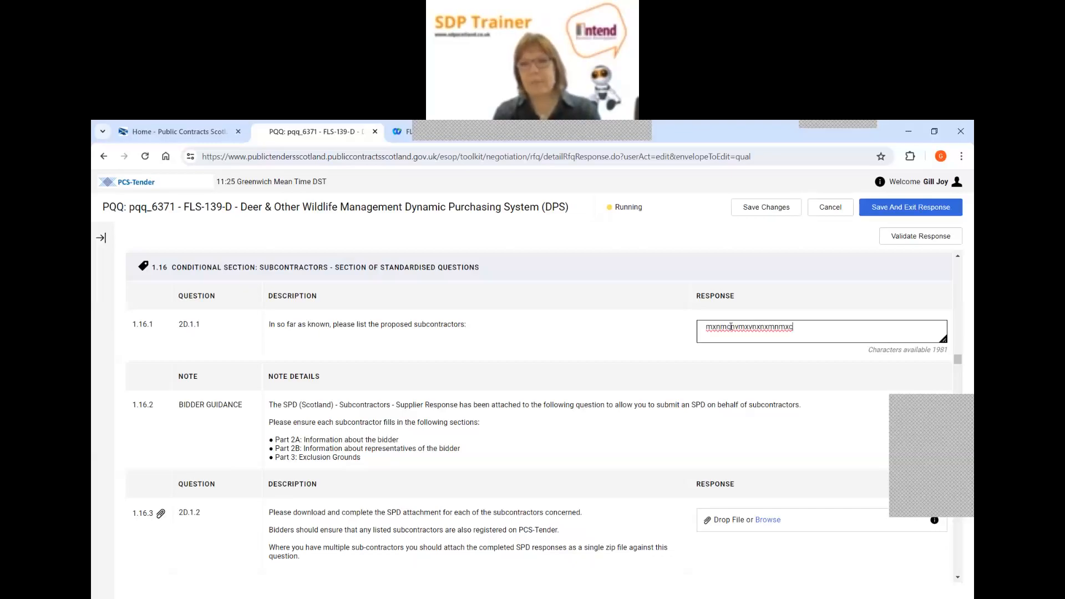
left_click(827, 397)
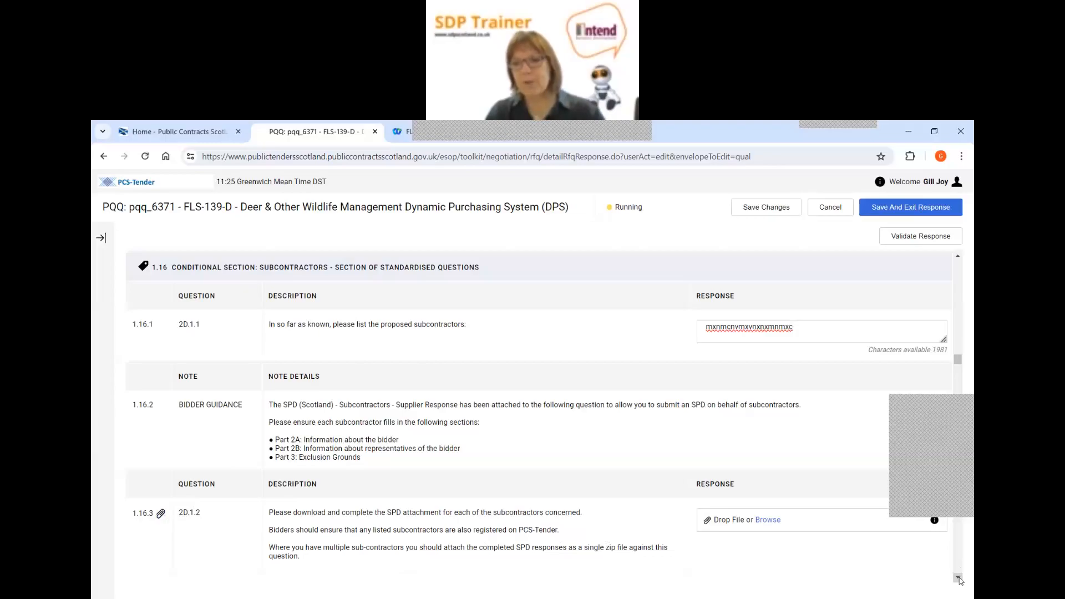
Review the exclusion grounds guidance and the Part 3A offence questions, from conspiracy through to any other offence
left_click_drag(960, 580, 960, 580)
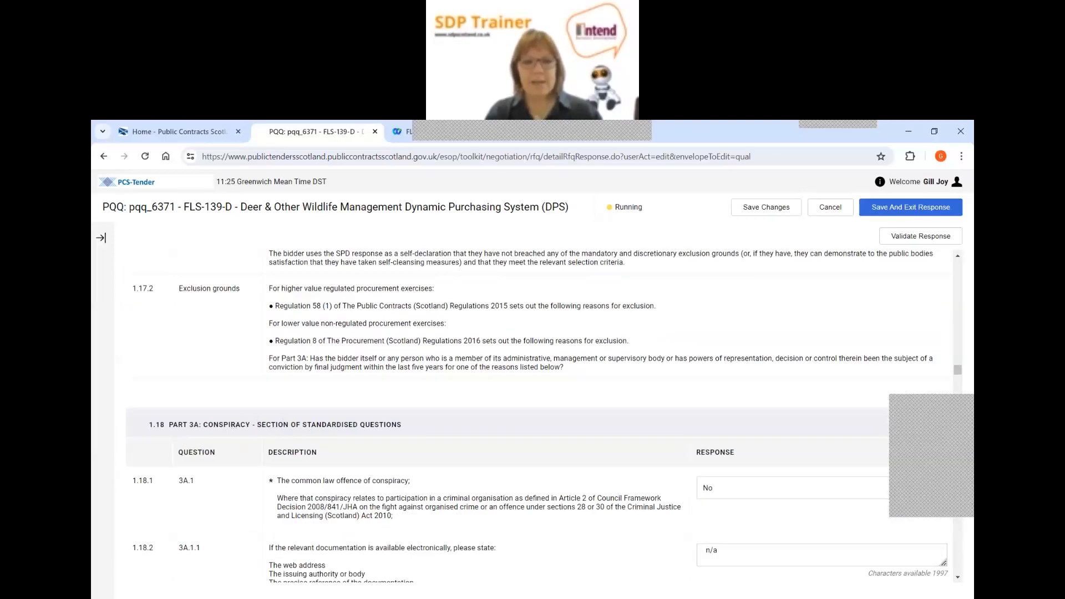
left_click(959, 546)
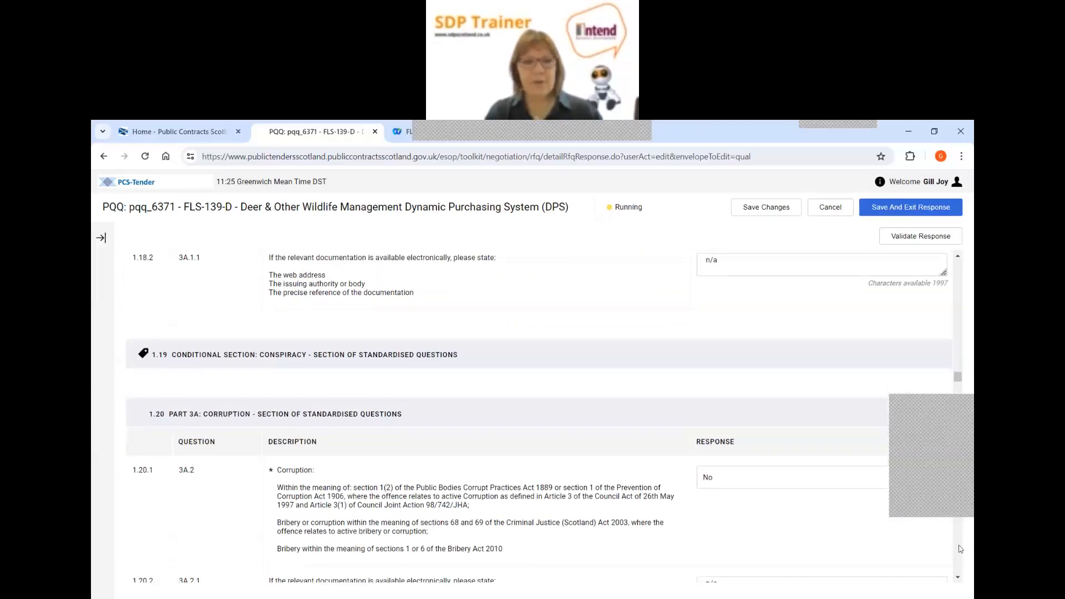
left_click(960, 548)
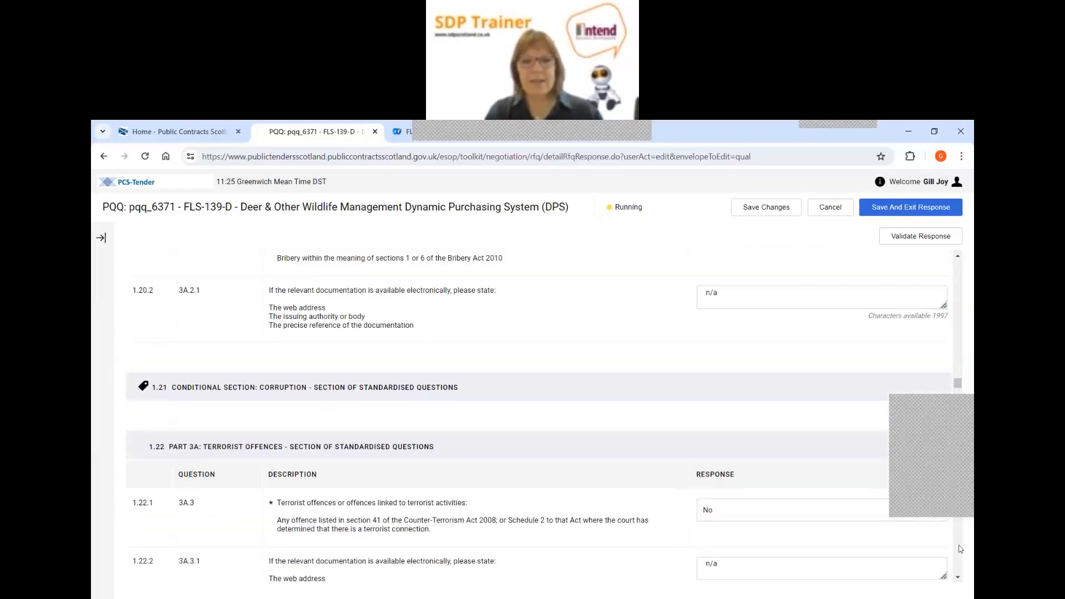
left_click(960, 548)
left_click(960, 548)
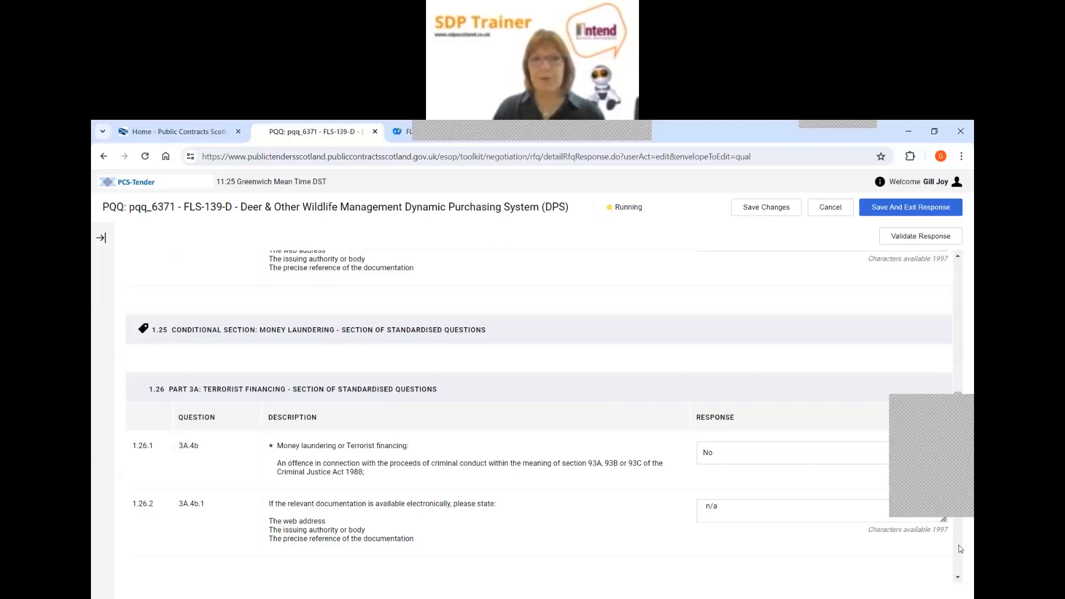
left_click(958, 580)
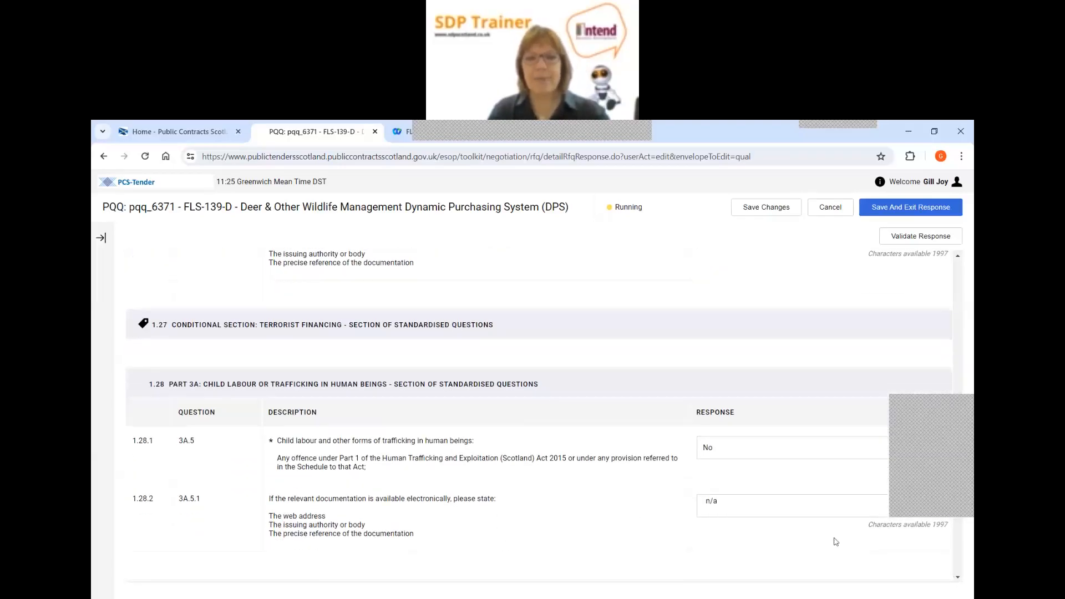
left_click(960, 570)
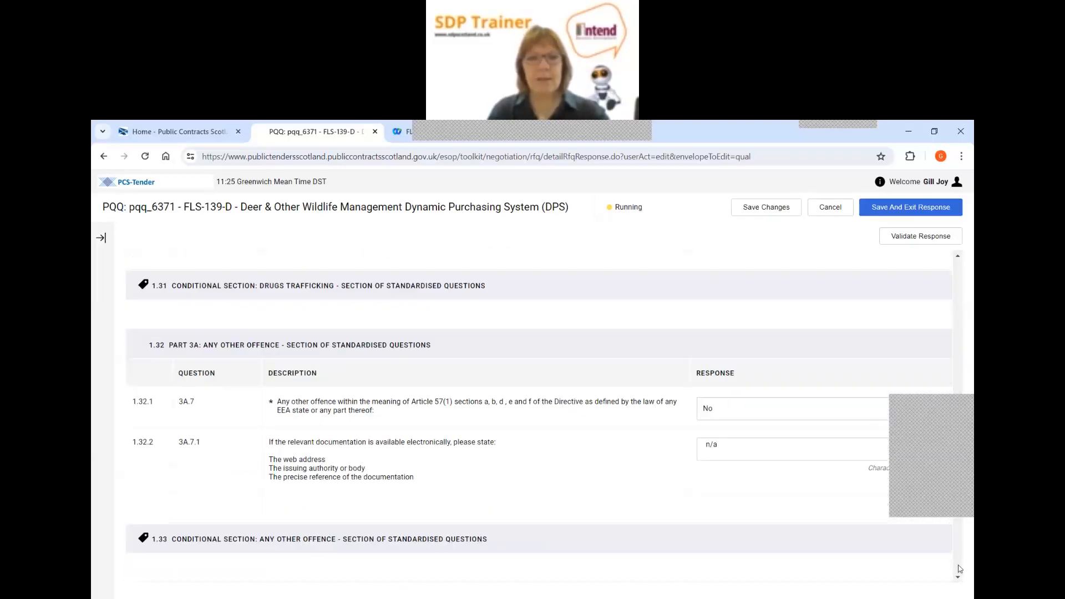
left_click(960, 569)
left_click(960, 569)
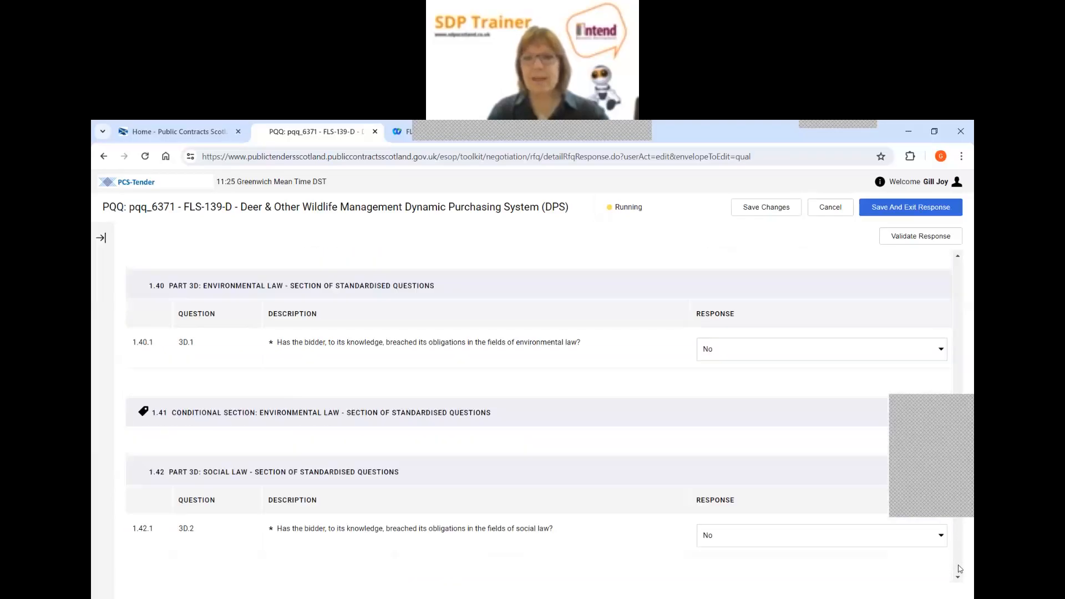
Check the Part 3D exclusion questions, from environmental and social law through bankruptcy and professional misconduct to 3D.15.4
left_click(960, 569)
left_click(960, 570)
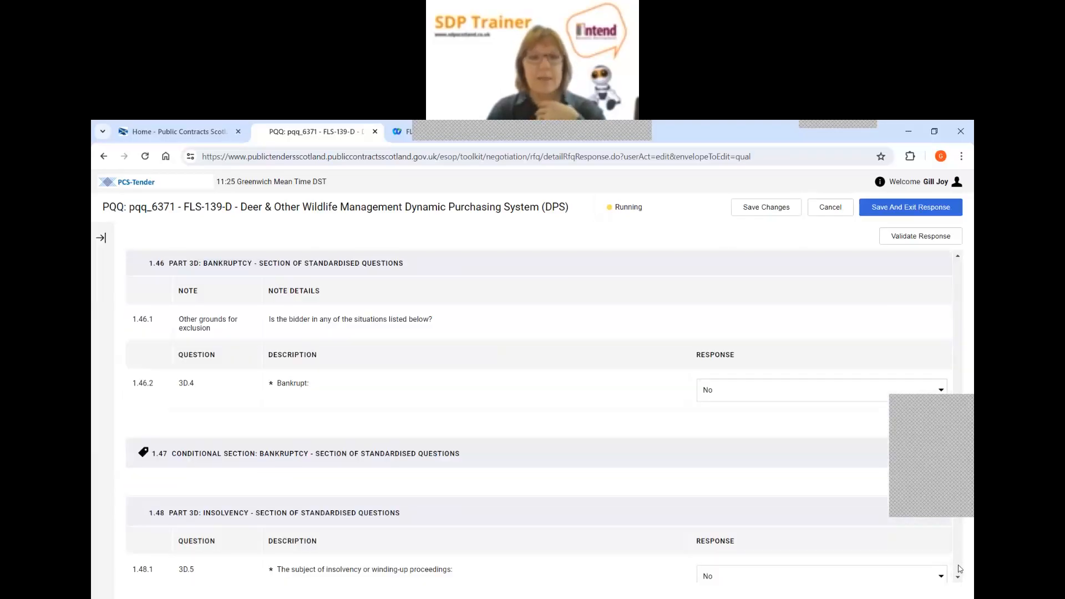
left_click(960, 569)
left_click(960, 570)
left_click(960, 569)
left_click(960, 570)
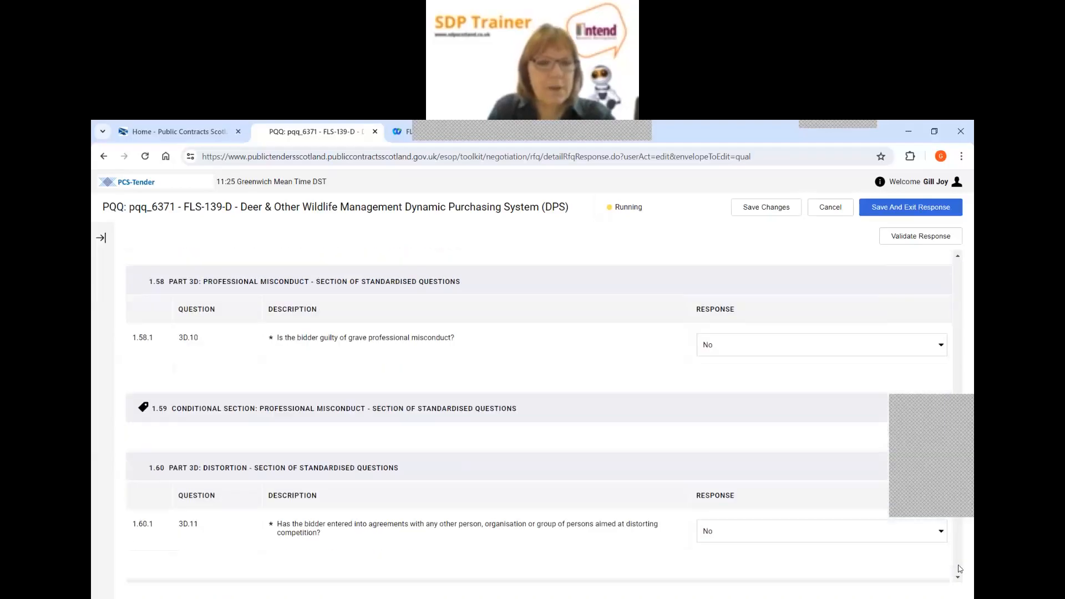
left_click(960, 569)
left_click(960, 569)
left_click(960, 570)
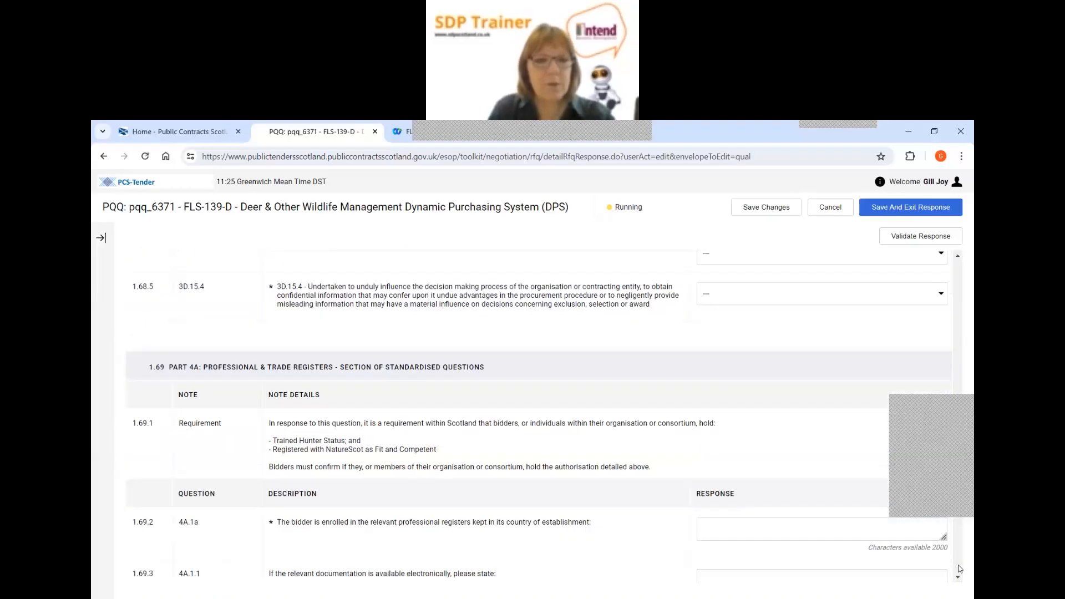
Examine the Part 4A requirement on professional and trade registers and its questions 4A.1a and 4A.1.1
left_click(960, 569)
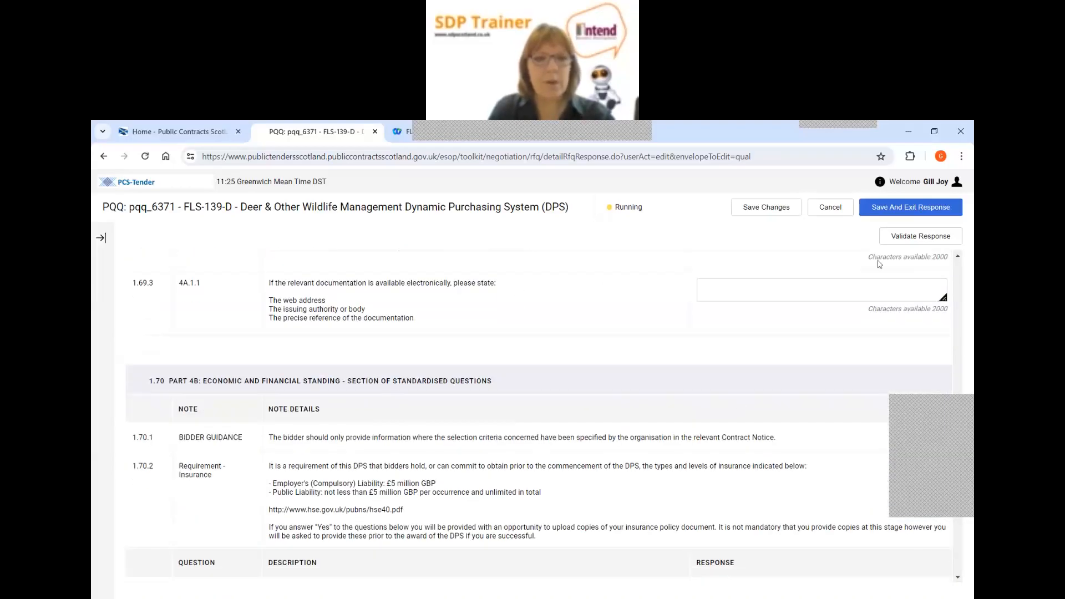
left_click(959, 258)
left_click(959, 258)
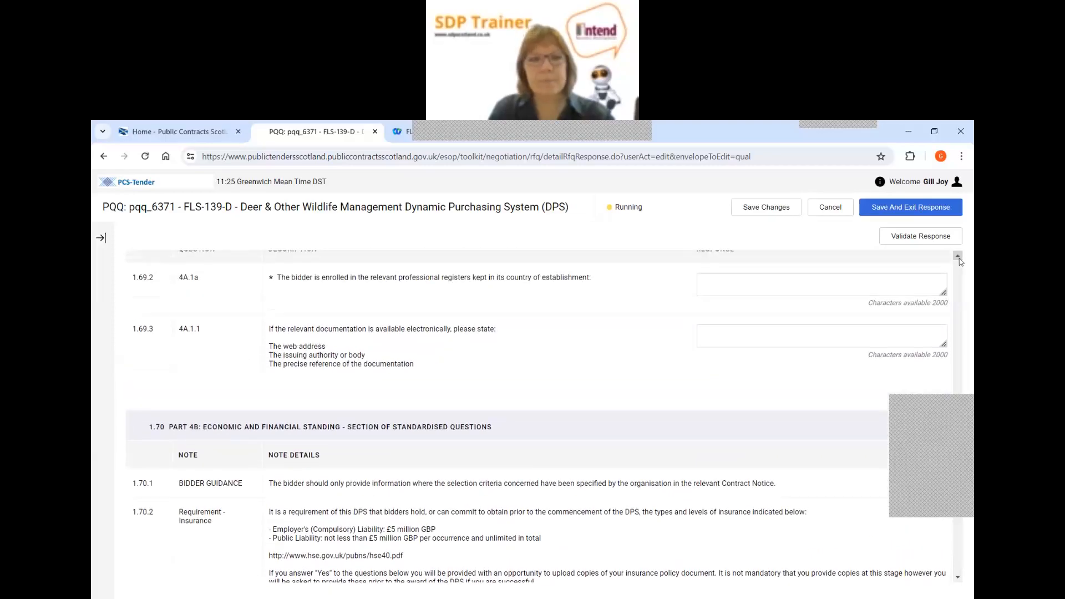
left_click(959, 258)
left_click(959, 259)
left_click(959, 258)
left_click(959, 258)
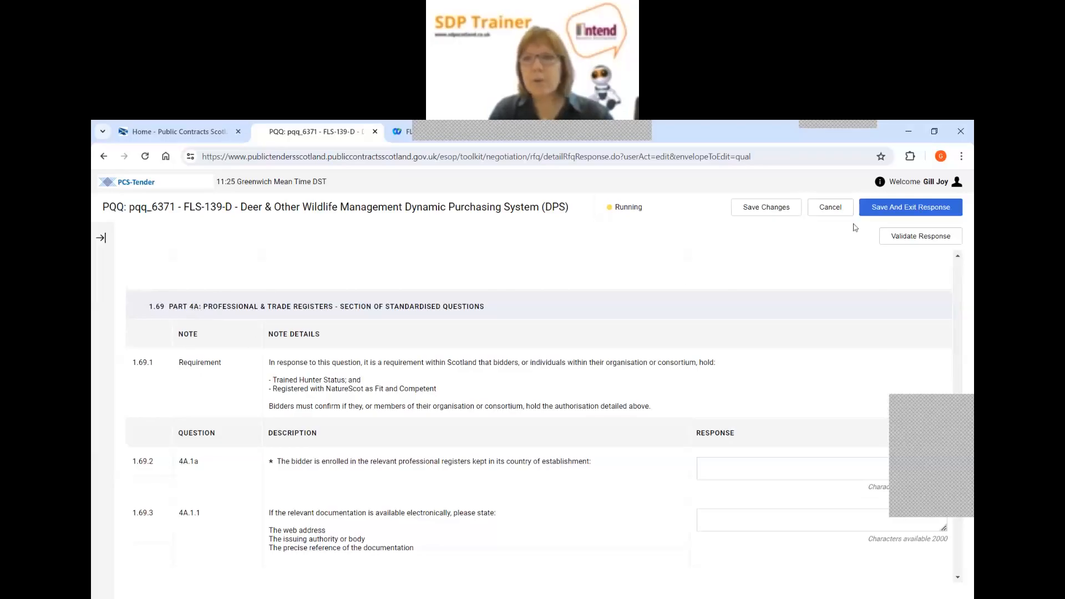
Enlarge the questionnaire page to 125% zoom in the browser
left_click(961, 158)
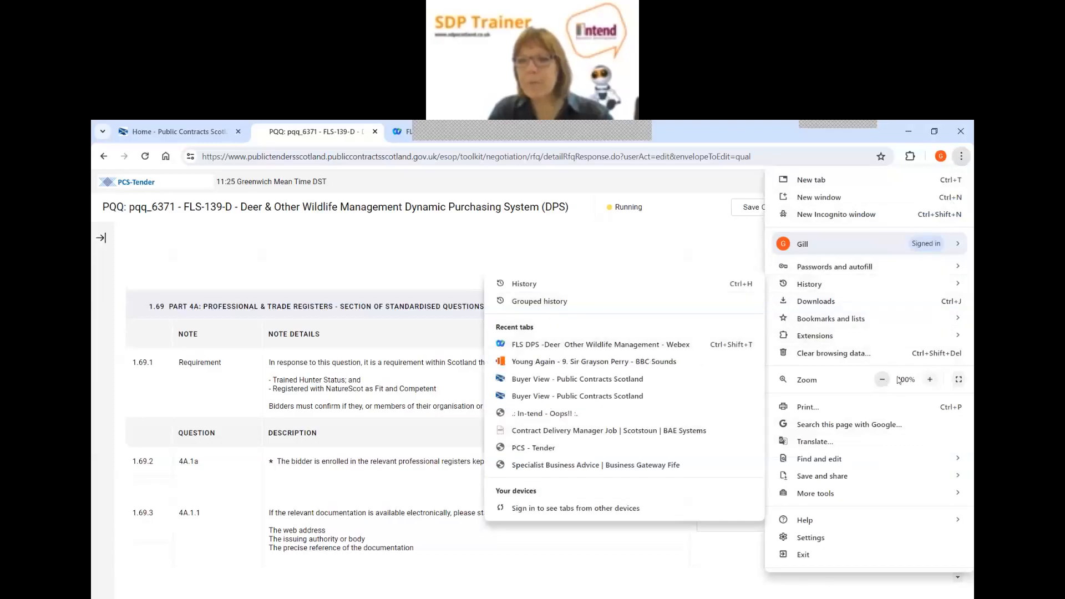
left_click(930, 379)
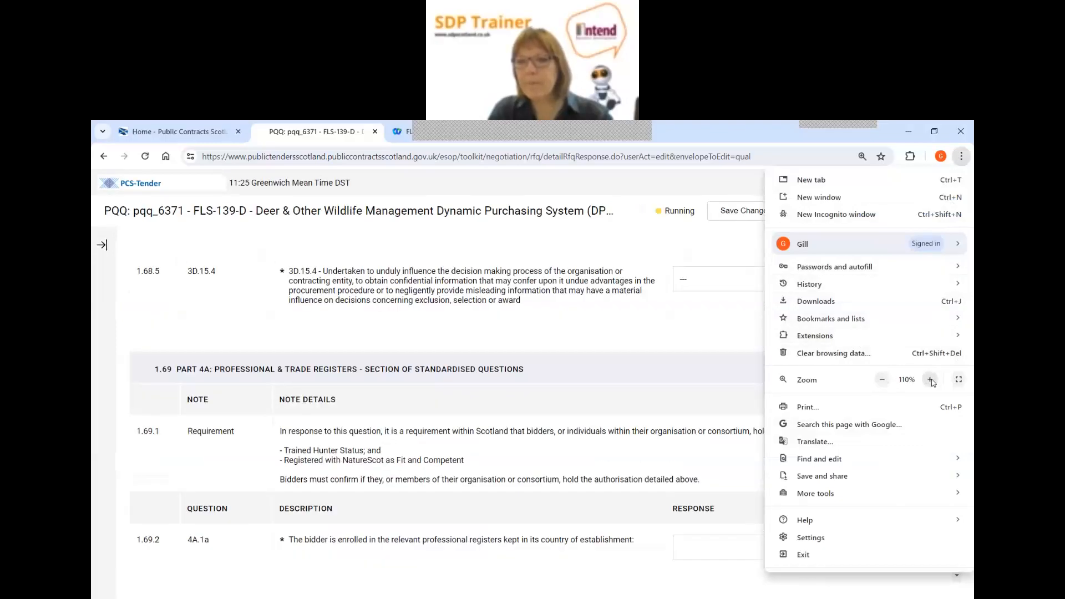
left_click(930, 380)
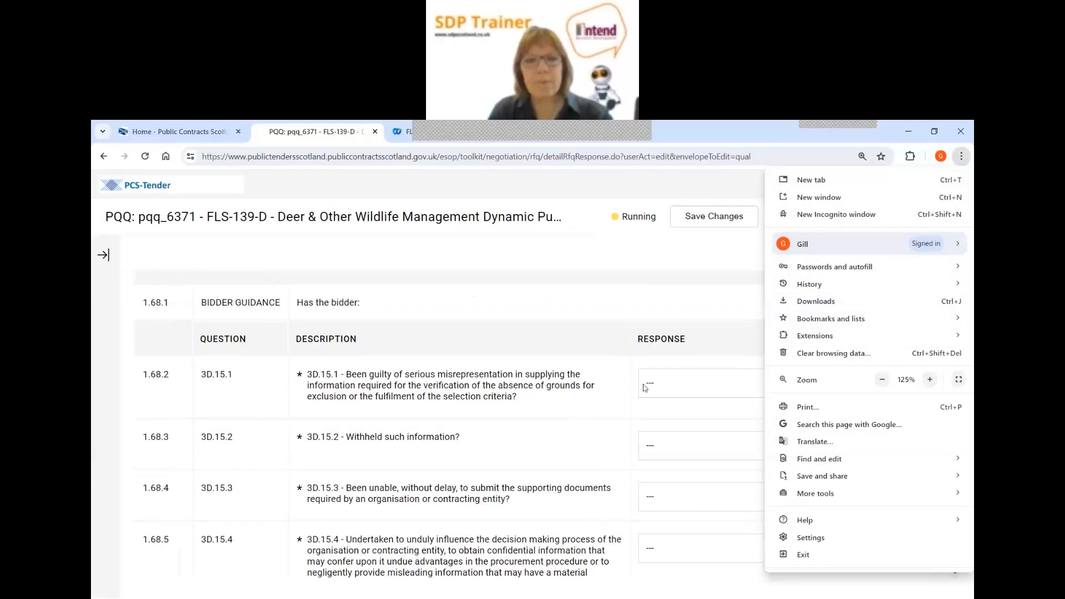
left_click(561, 441)
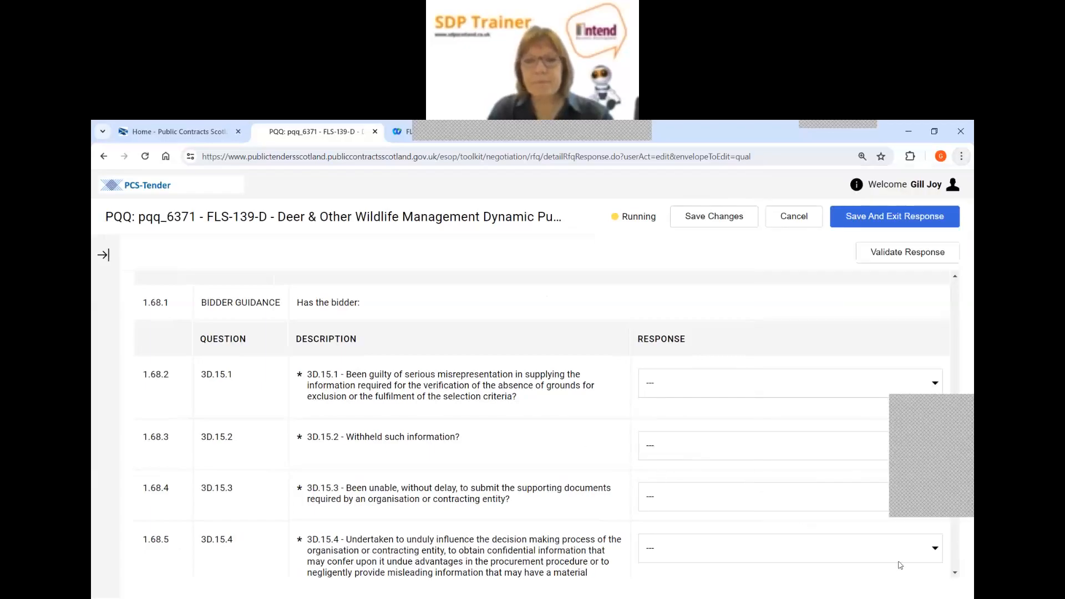
Enter "n/a" in question 4A.1.1 on electronically available documentation in section 1.69, leaving question 4A.1a blank
scroll(955, 573, "down", 5)
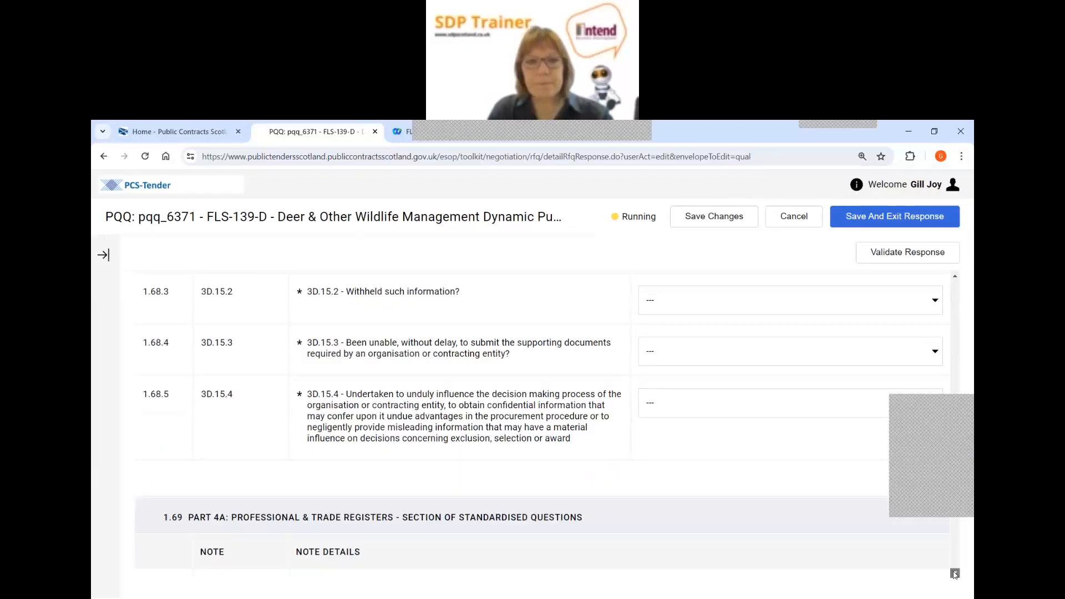
left_click(954, 574)
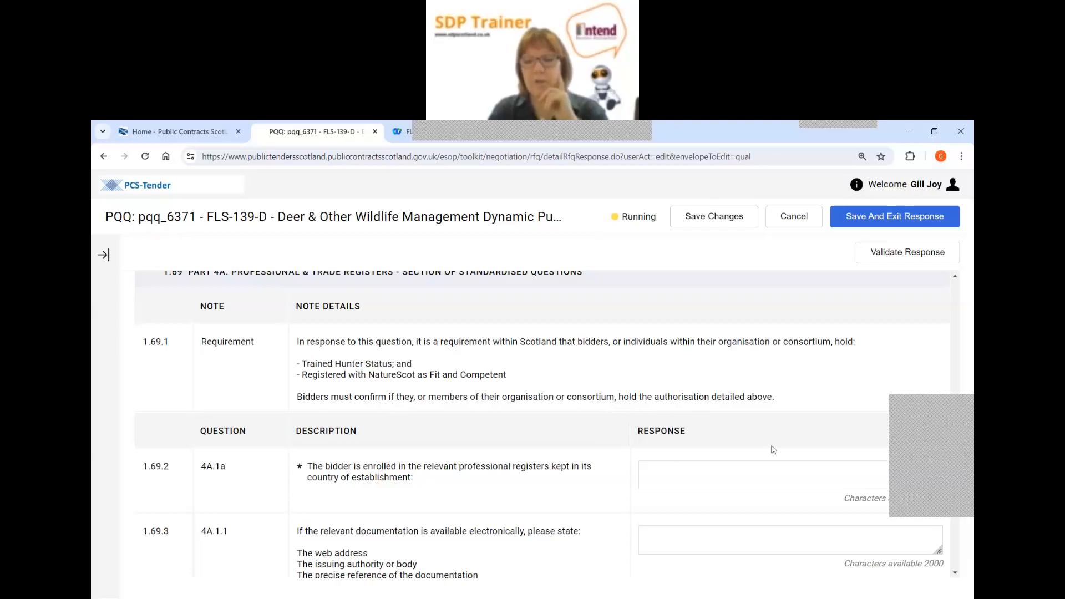
left_click(645, 472)
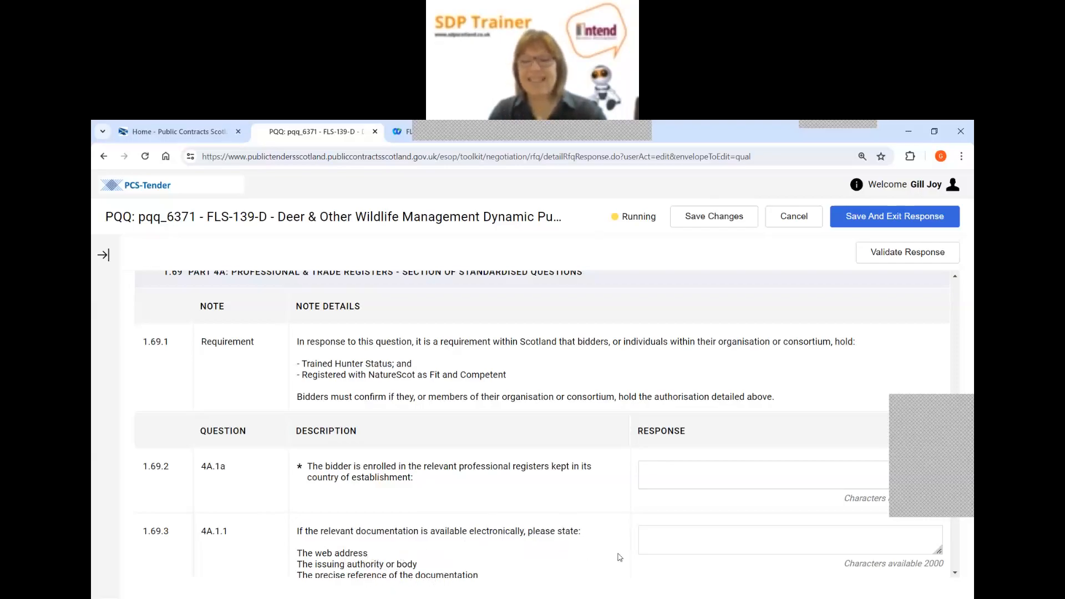
left_click(660, 541)
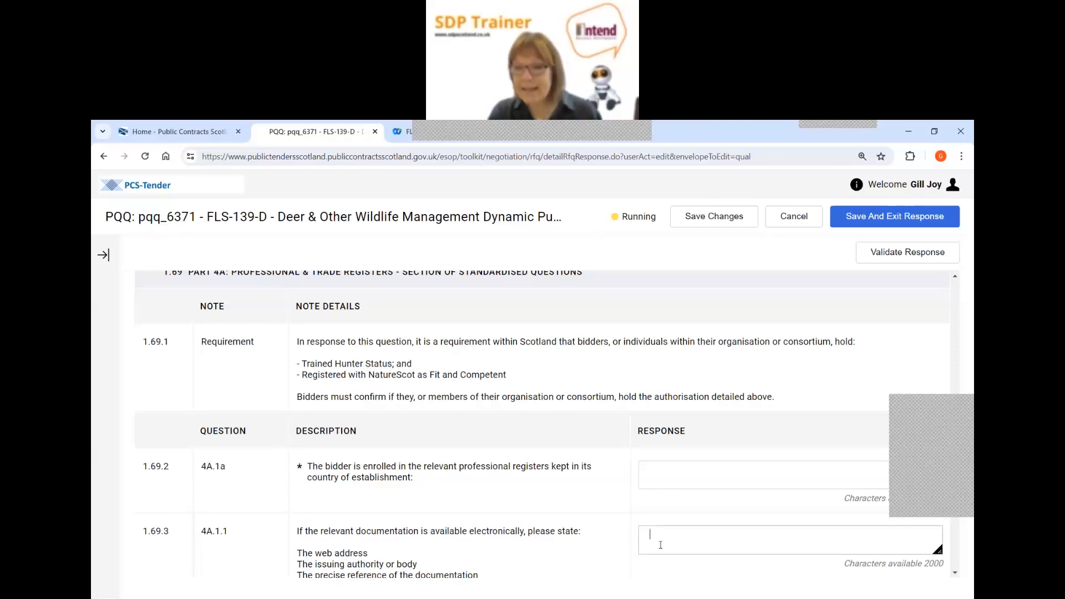
left_click(689, 473)
key("Tab")
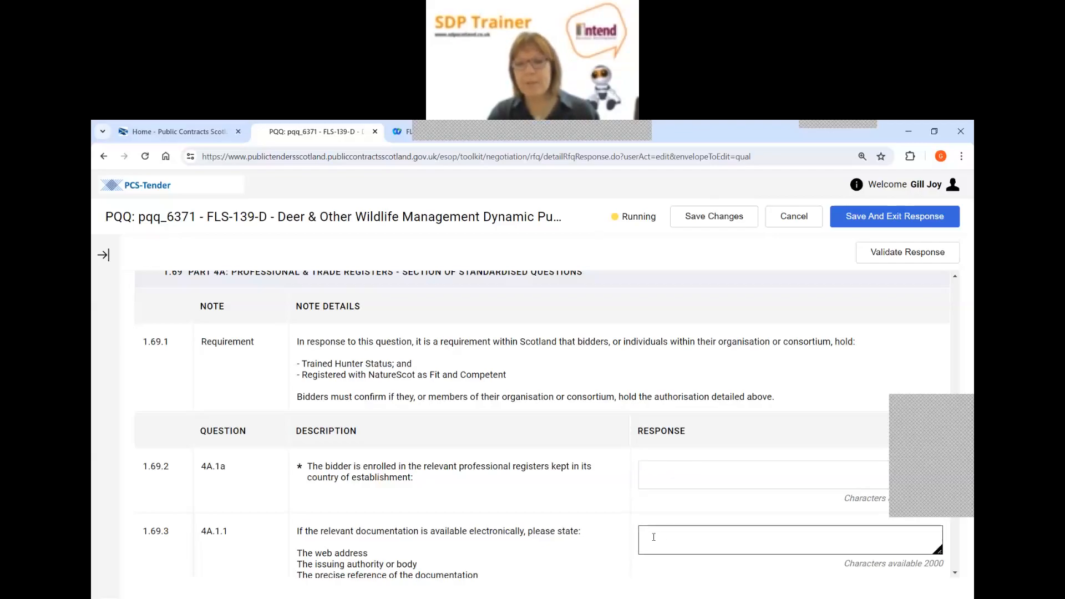
type("n/a")
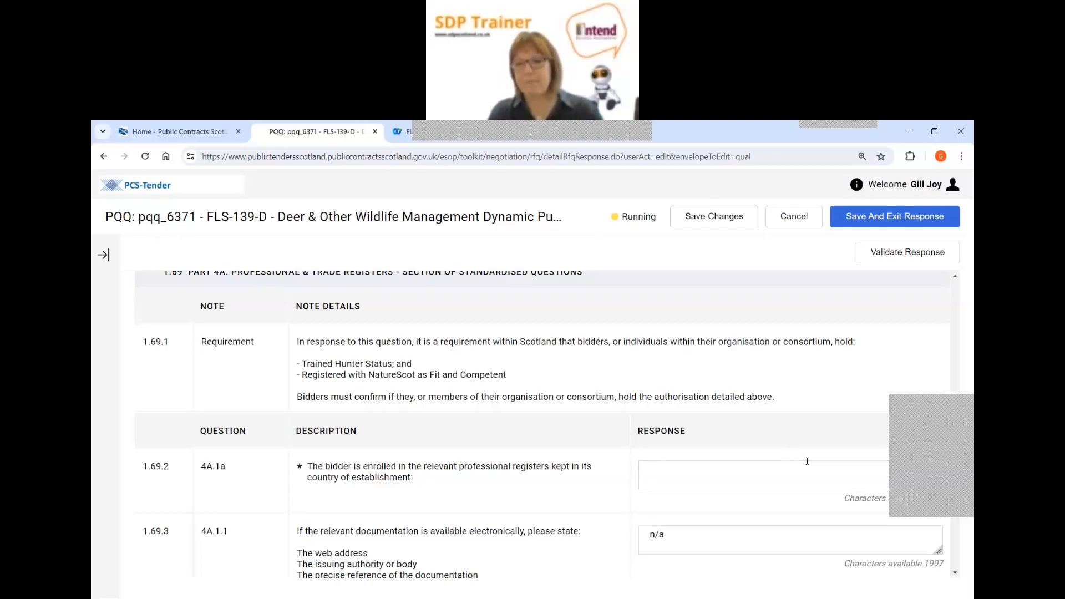
Answer question 4B.5.1b on Employer's Liability Insurance with "No, but I commit to obtain it", and change it to "Not applicable–my business is exempt"
left_click(955, 574)
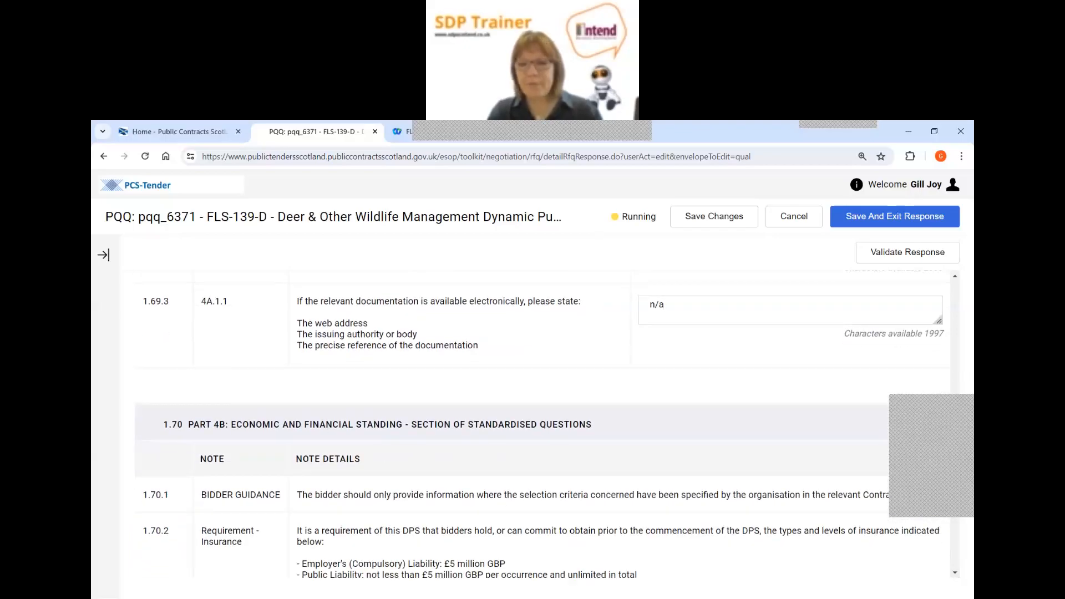
scroll(319, 475, "down", 2)
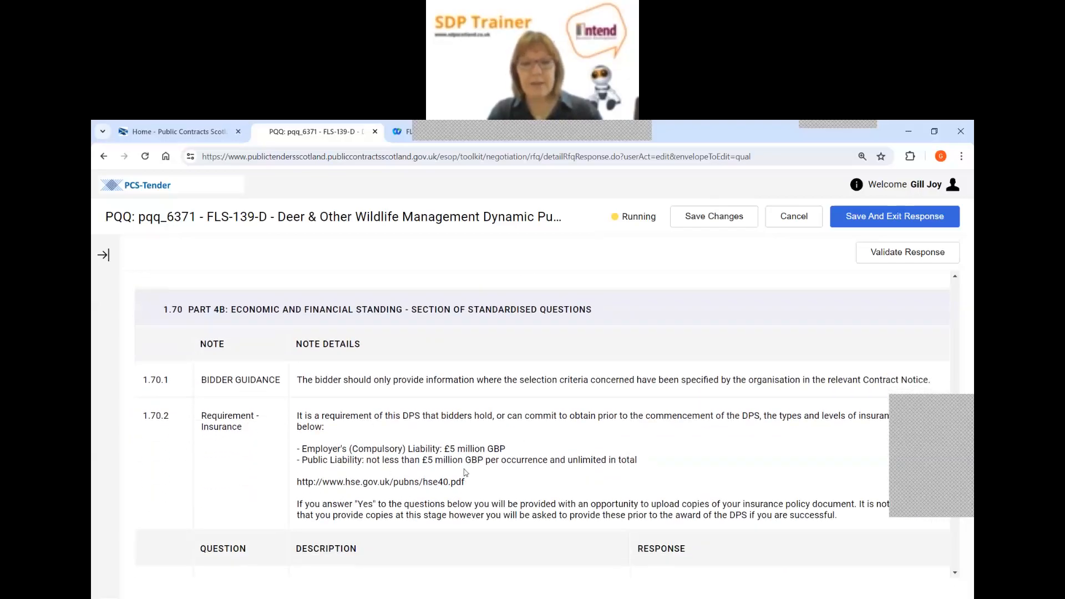
left_click(955, 573)
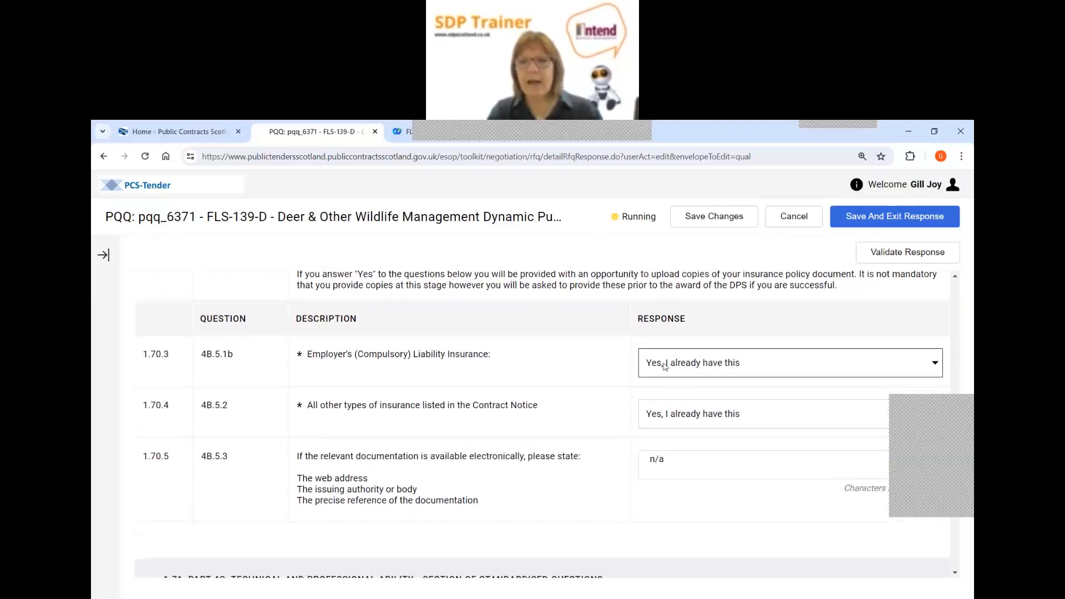
left_click(935, 366)
left_click(759, 407)
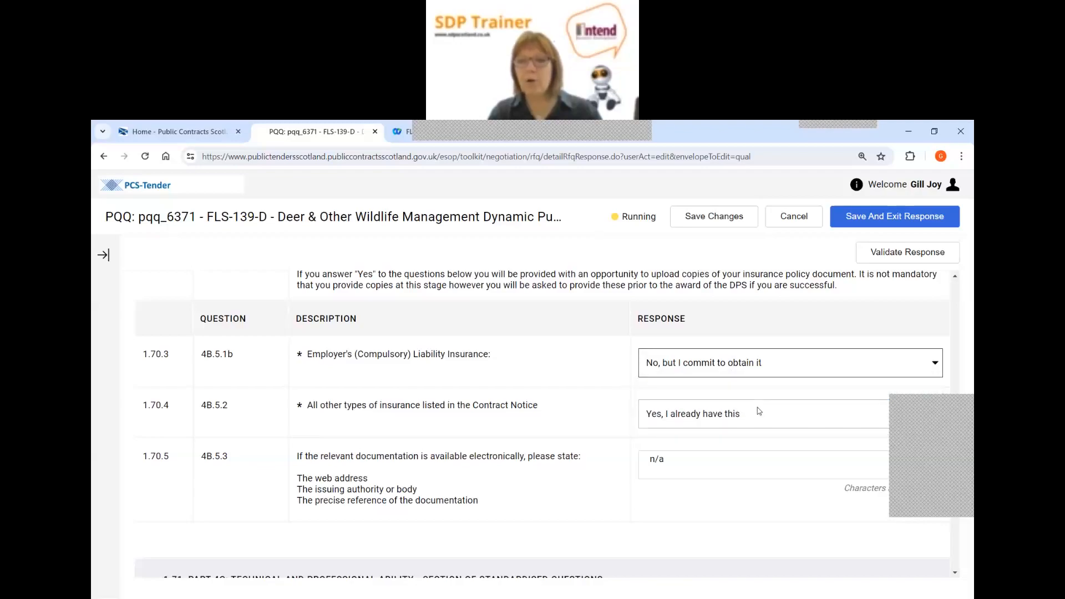
left_click(935, 364)
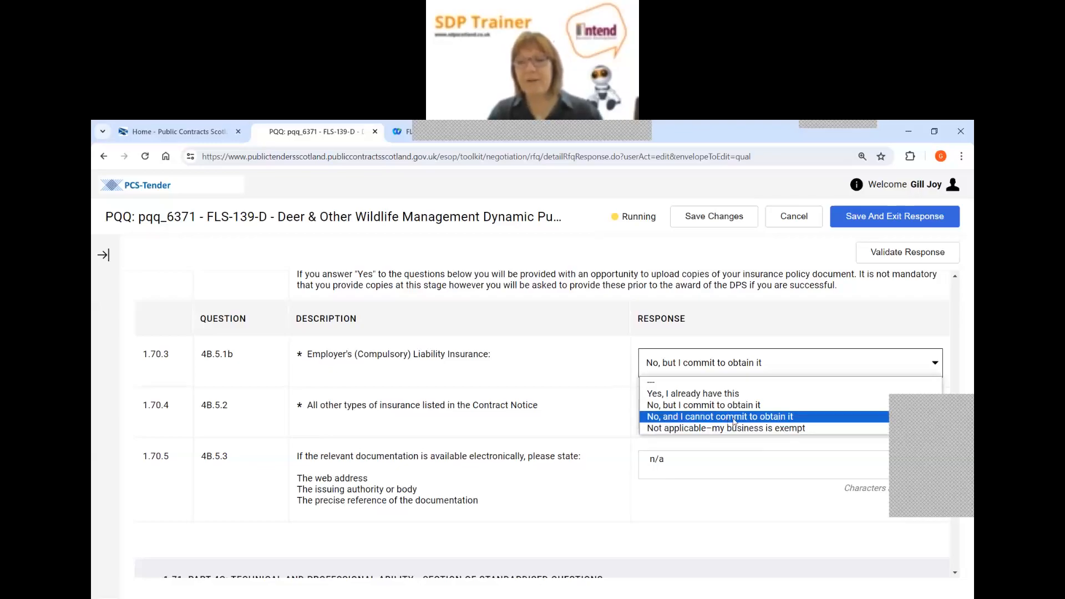
left_click(708, 433)
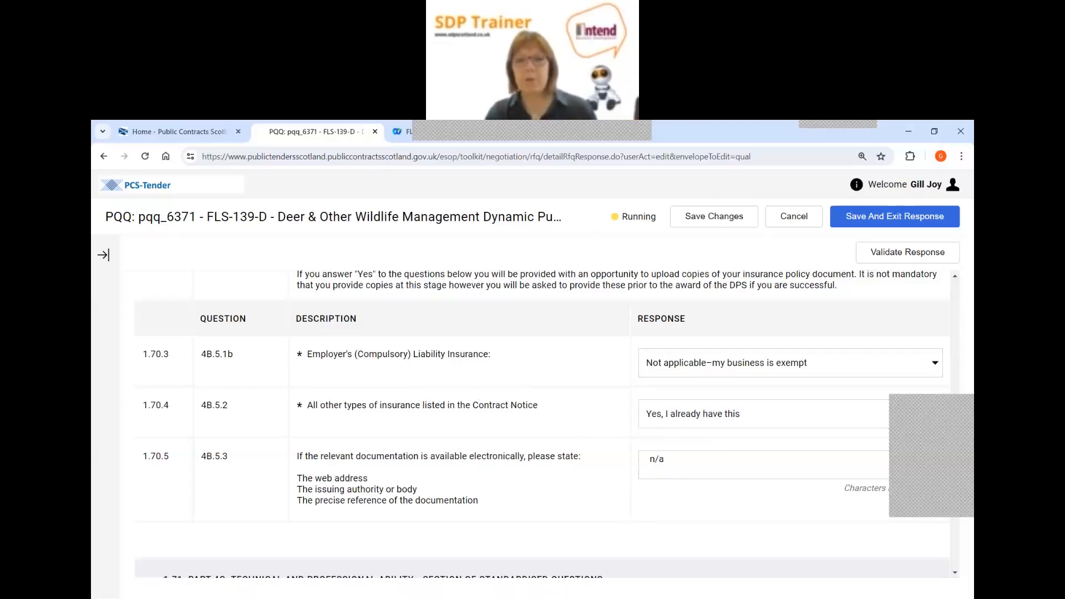
Examine the Part 4C requirements for questions 4C.1 and 4C.6, including the example attachment, required qualifications and 4C.6 response field
scroll(954, 574, "down", 4)
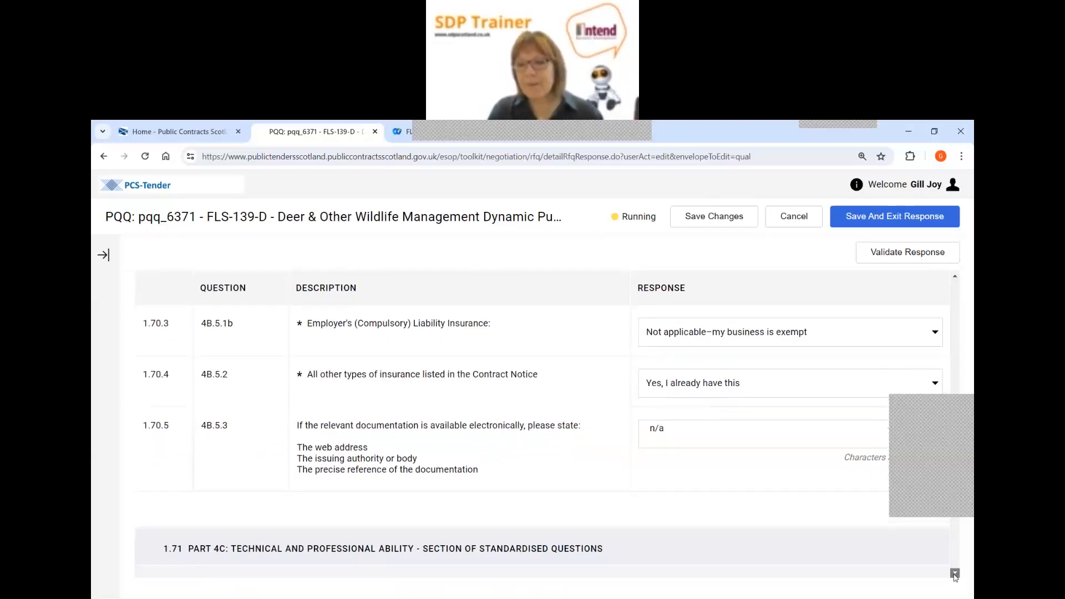
scroll(954, 574, "down", 1)
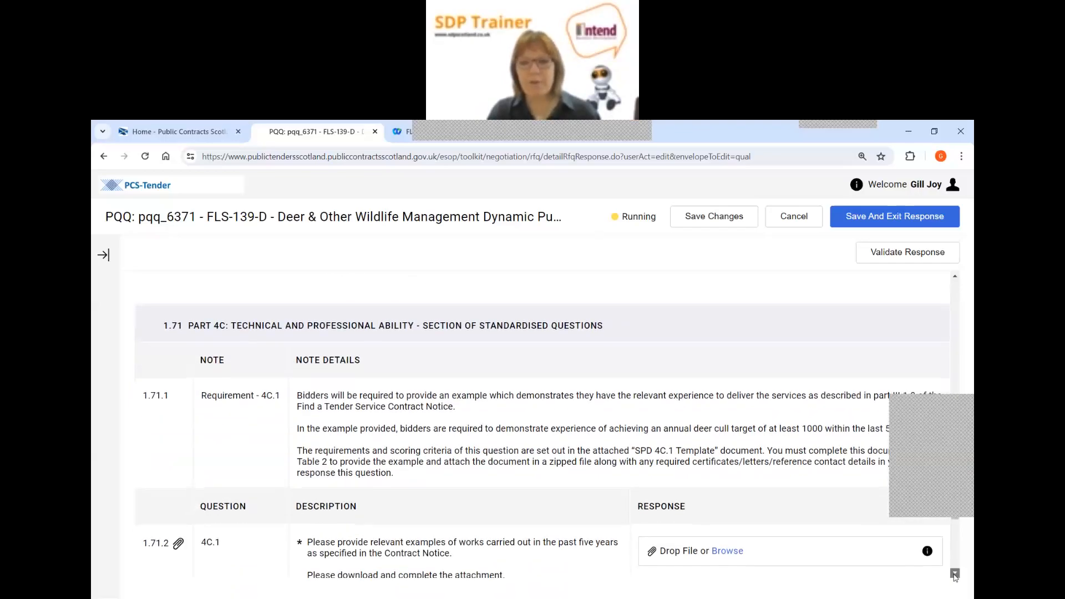
scroll(442, 488, "down", 3)
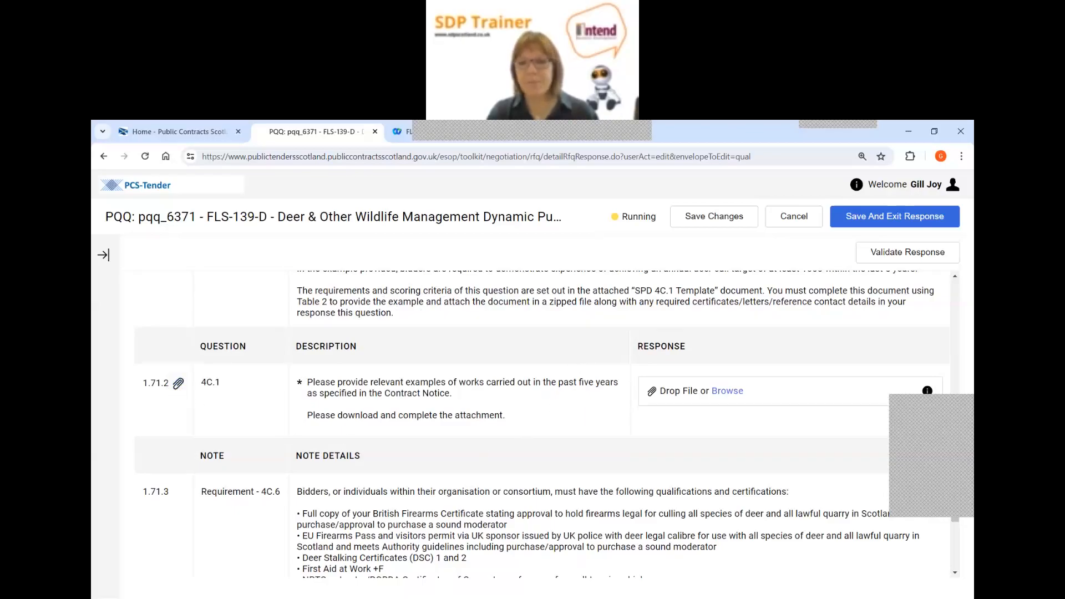
scroll(955, 582, "down", 4)
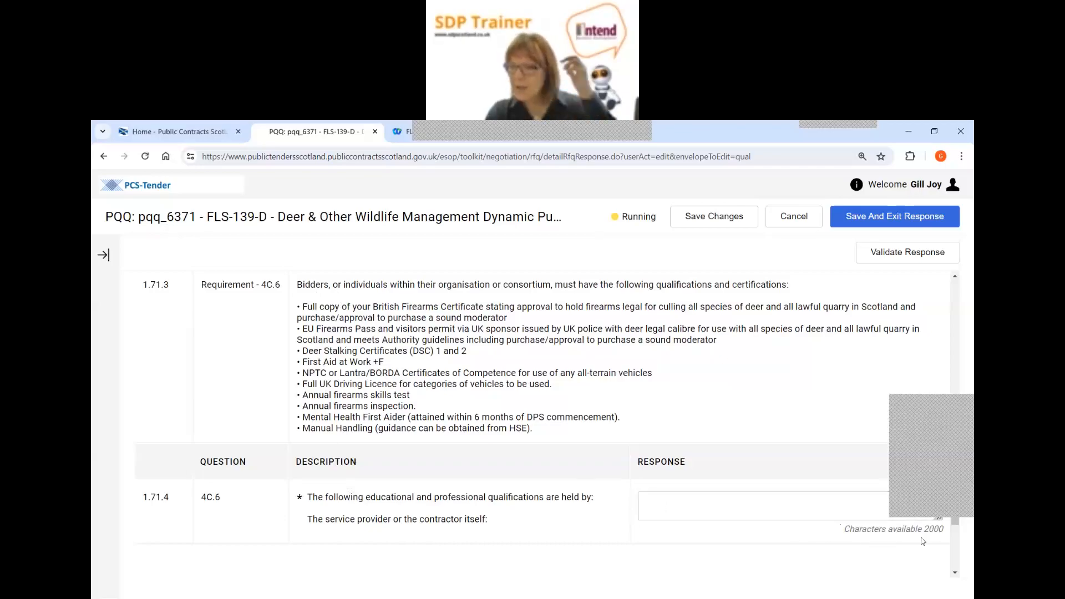
left_click_drag(946, 394, 900, 257)
left_click(658, 509)
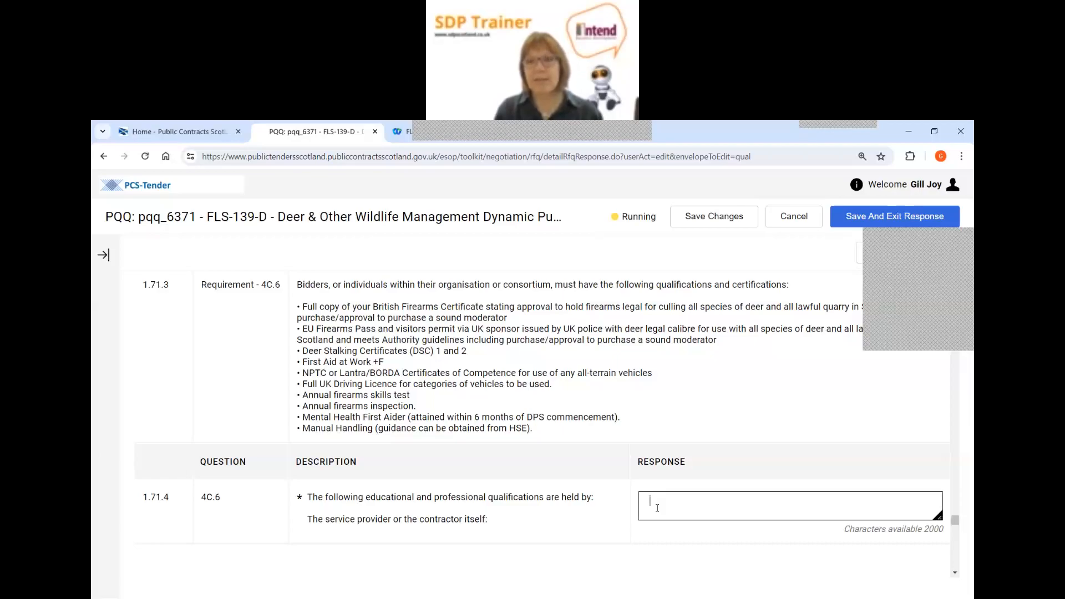
Examine the Part 4D health and safety requirements for questions 4D.1 and 4D.1.4.a, including the supporting-document upload field
left_click(954, 573)
scroll(955, 577, "down", 5)
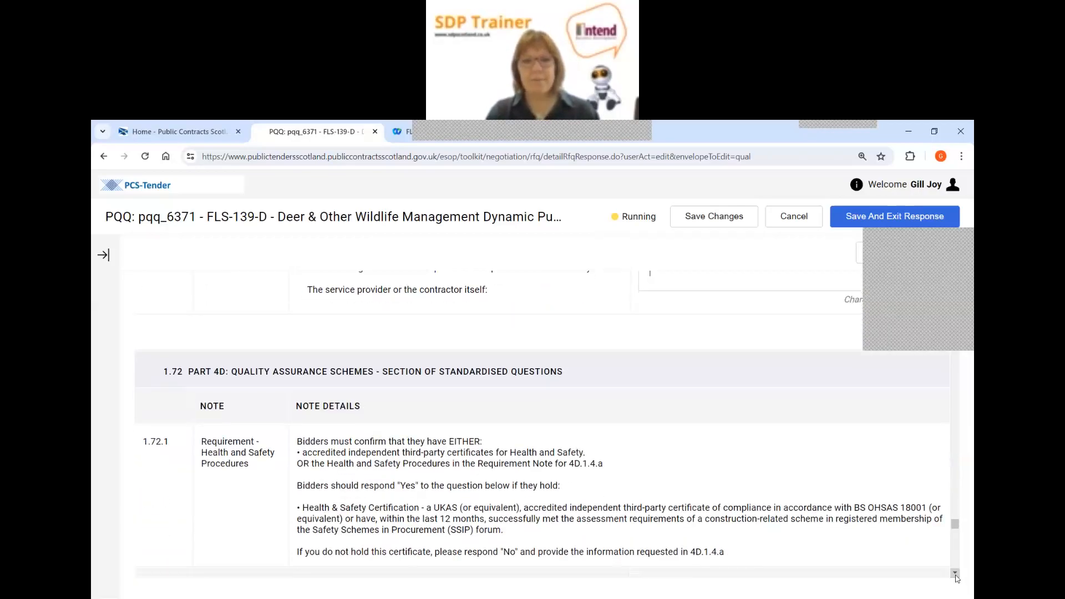
scroll(475, 474, "down", 1)
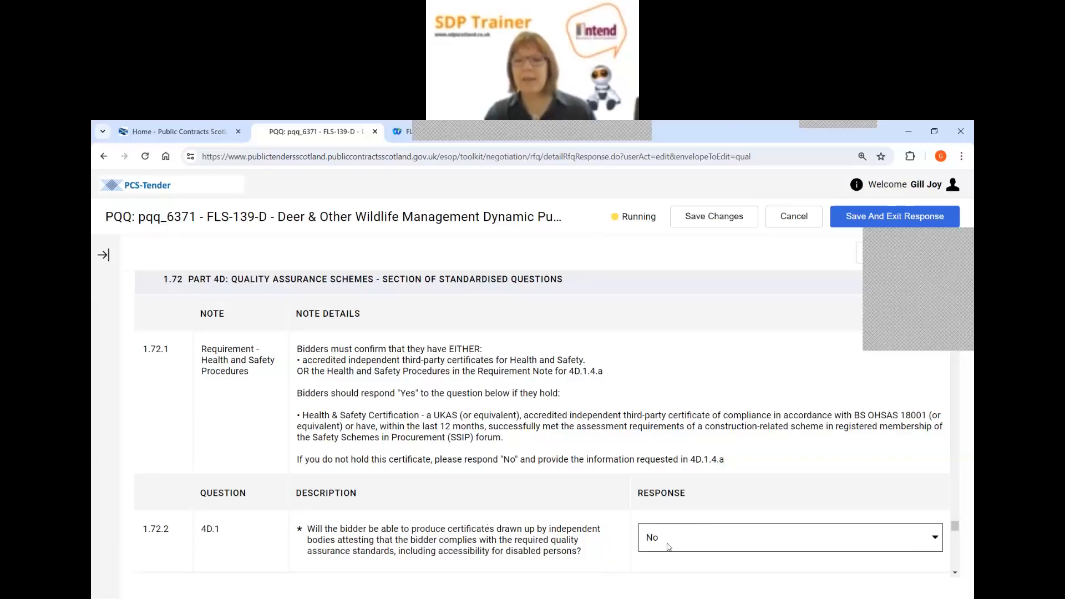
left_click(954, 573)
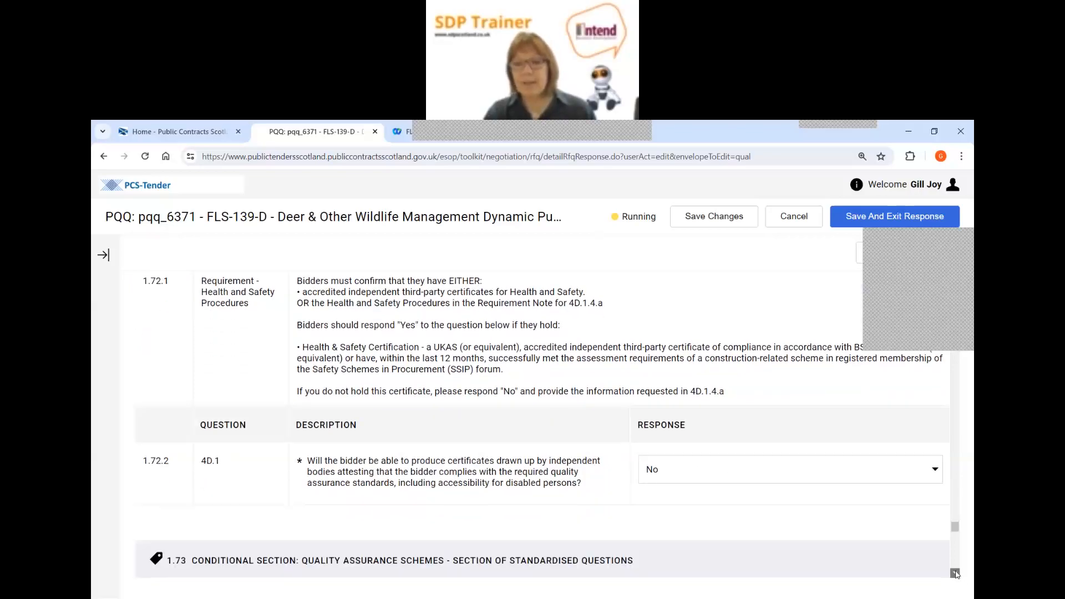
scroll(380, 347, "down", 4)
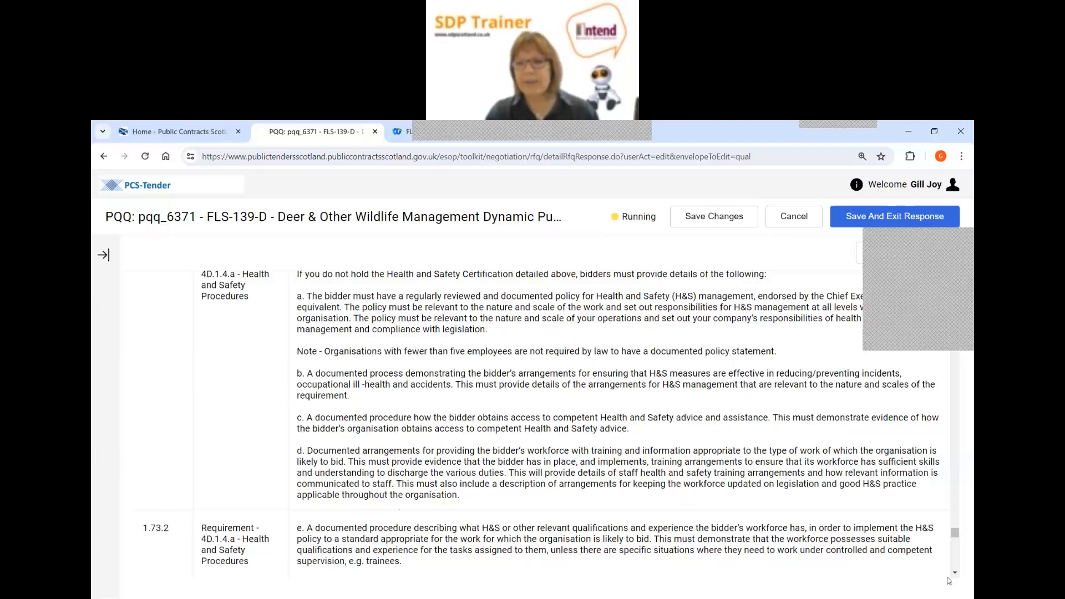
scroll(954, 577, "down", 4)
scroll(954, 577, "down", 4)
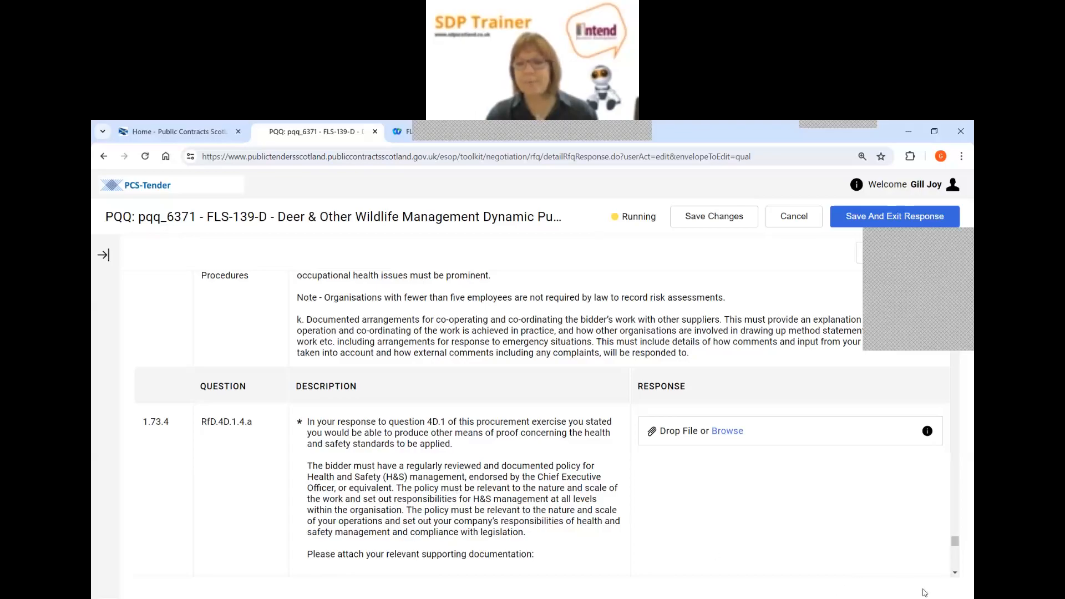
Examine the Part 4D environmental management requirements for questions 4D.2 and RfD.4D.2.a, including the requested procedures and upload field
scroll(945, 577, "down", 5)
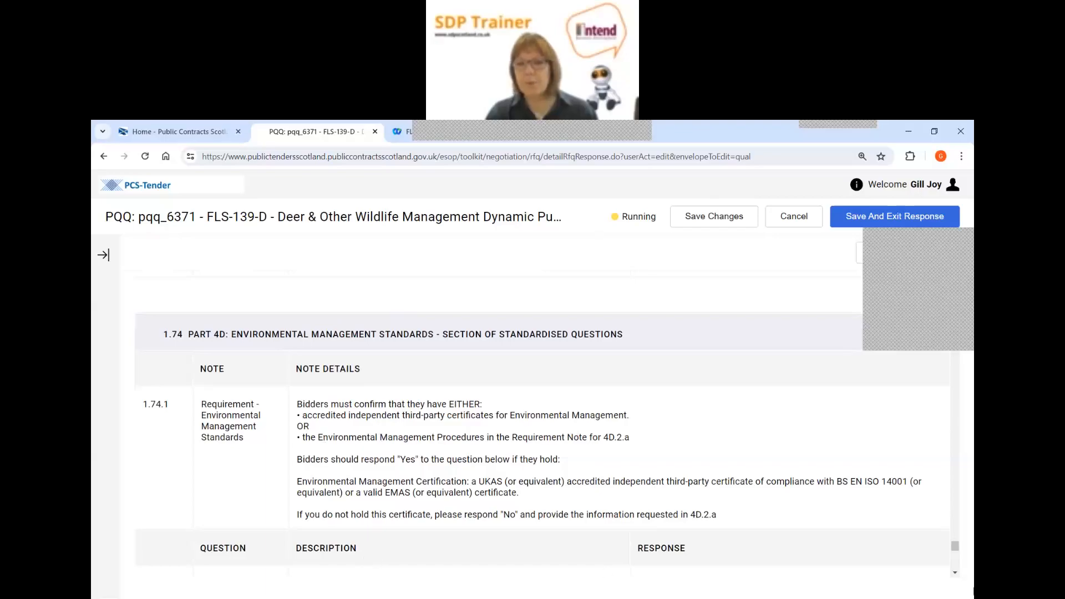
scroll(817, 468, "down", 5)
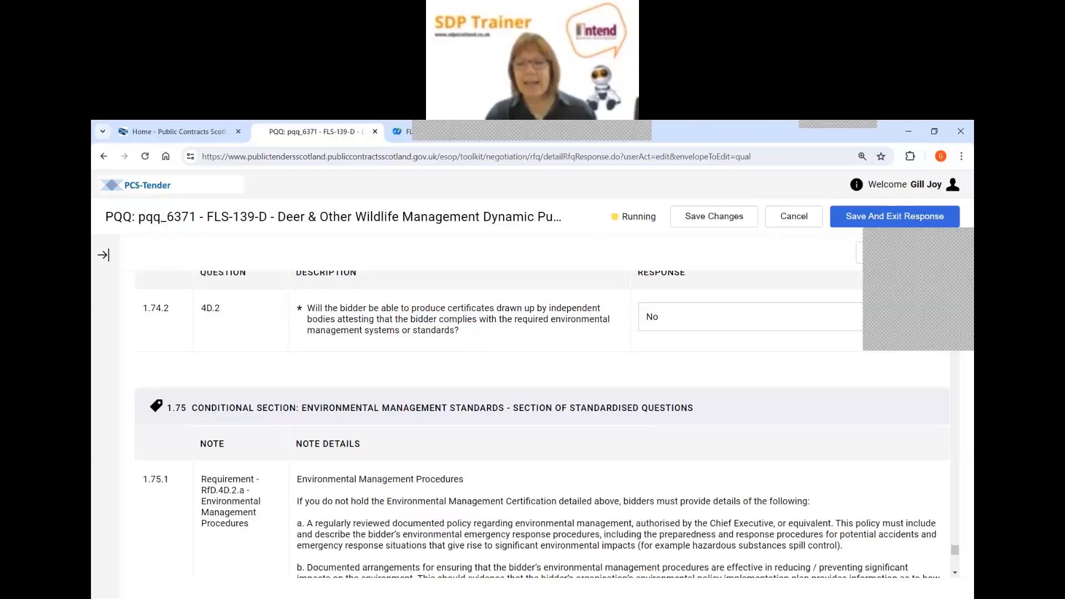
left_click(955, 573)
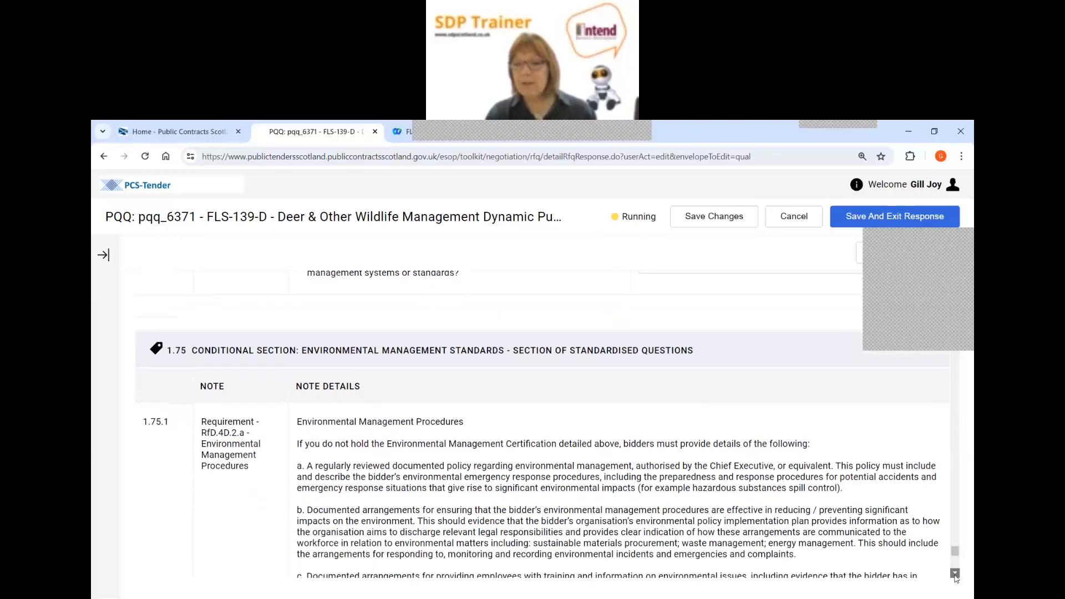
left_click(954, 573)
left_click(955, 573)
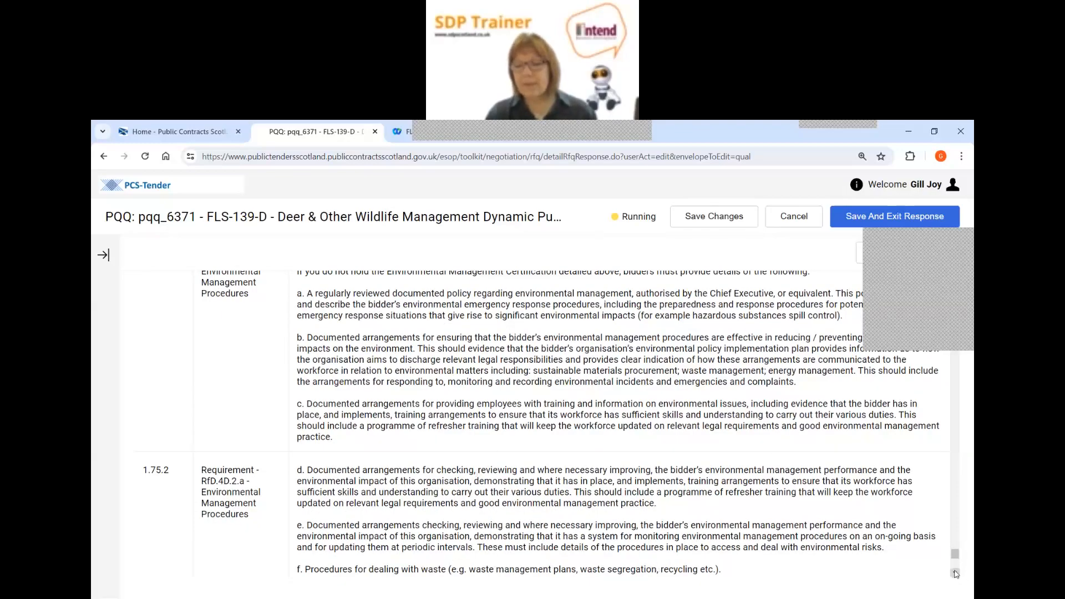
scroll(955, 573, "down", 3)
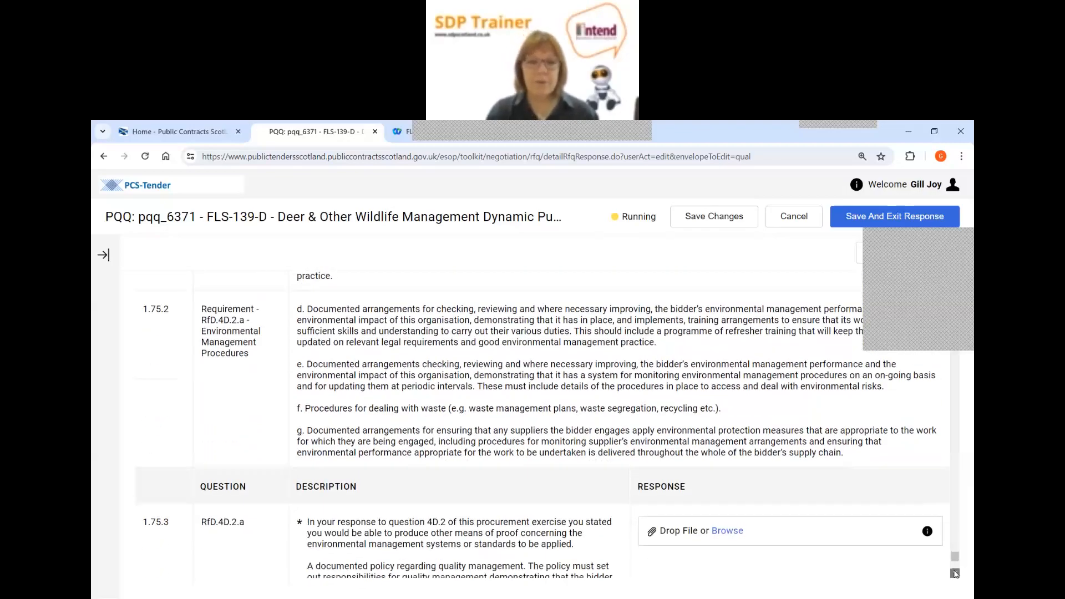
left_click(955, 573)
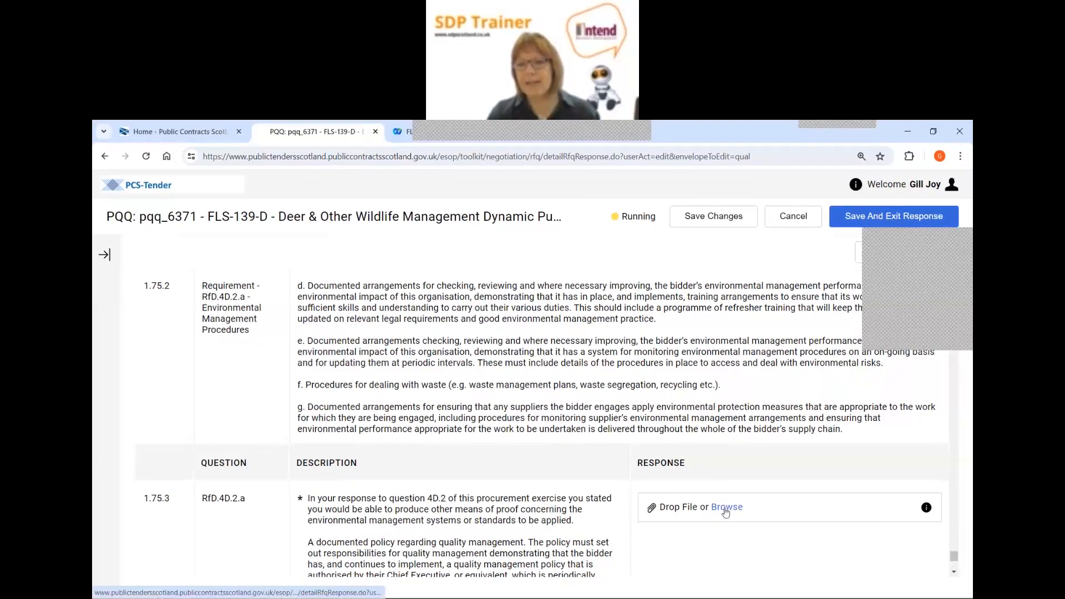
left_click(954, 573)
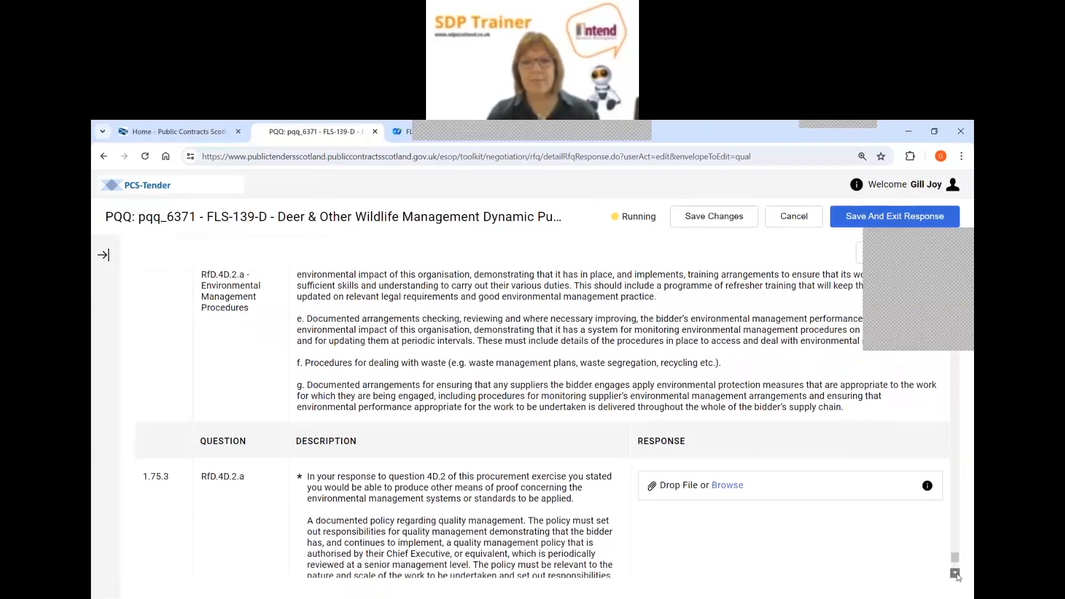
Leave question 6.1 in the Part 6 concluding statements blank, and save and exit the qualification response
left_click(956, 573)
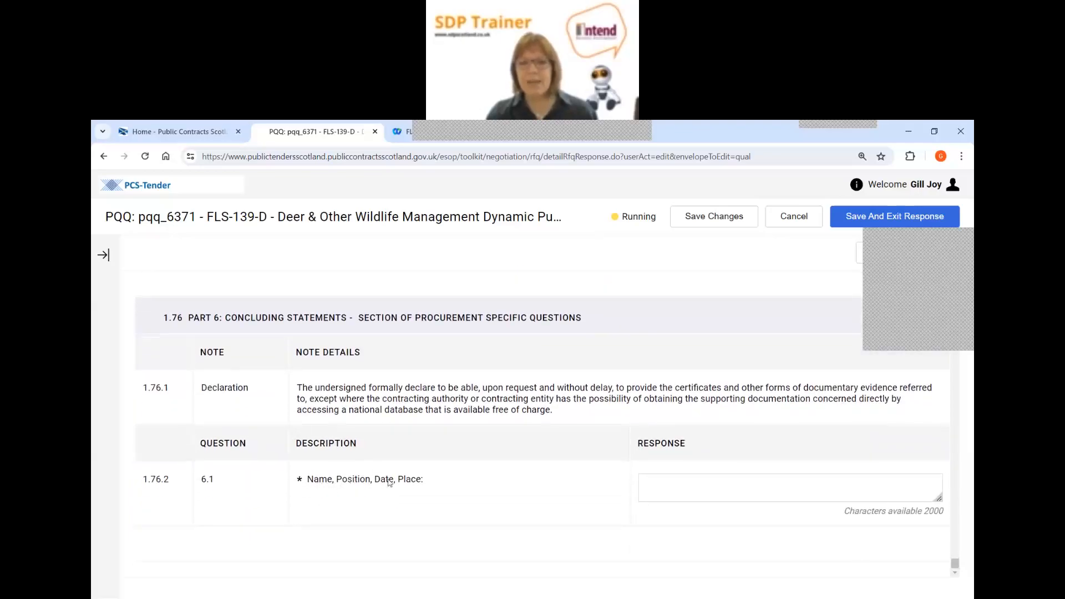
left_click(655, 488)
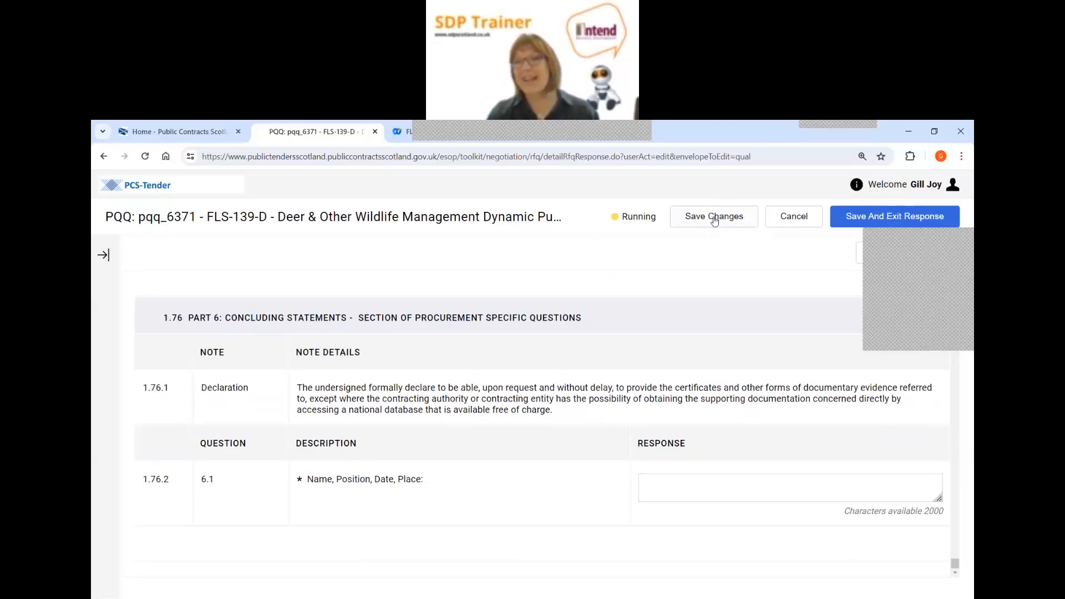
left_click(907, 217)
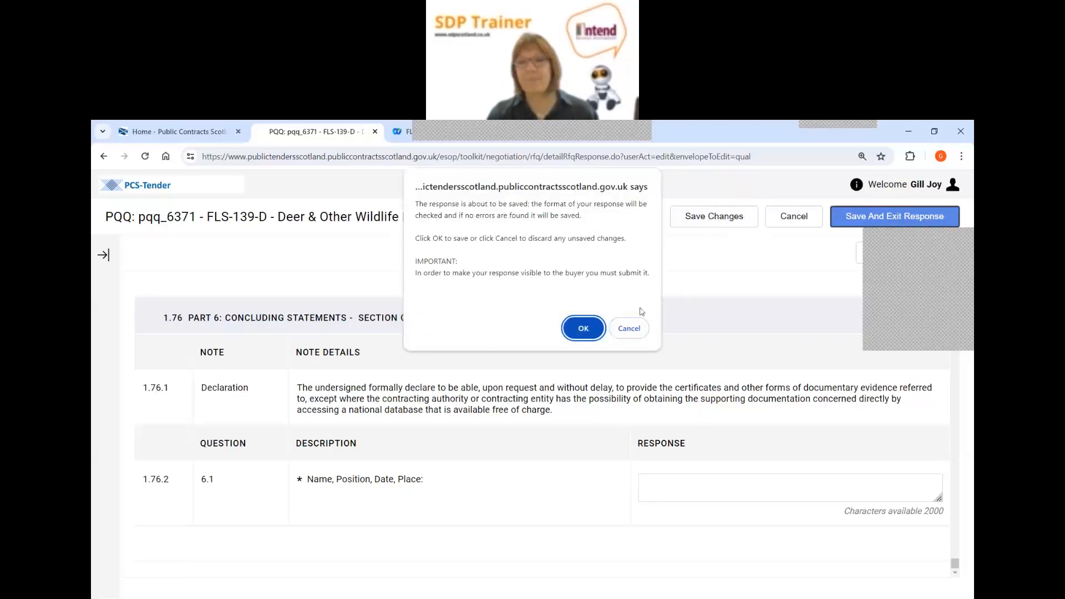
left_click(592, 328)
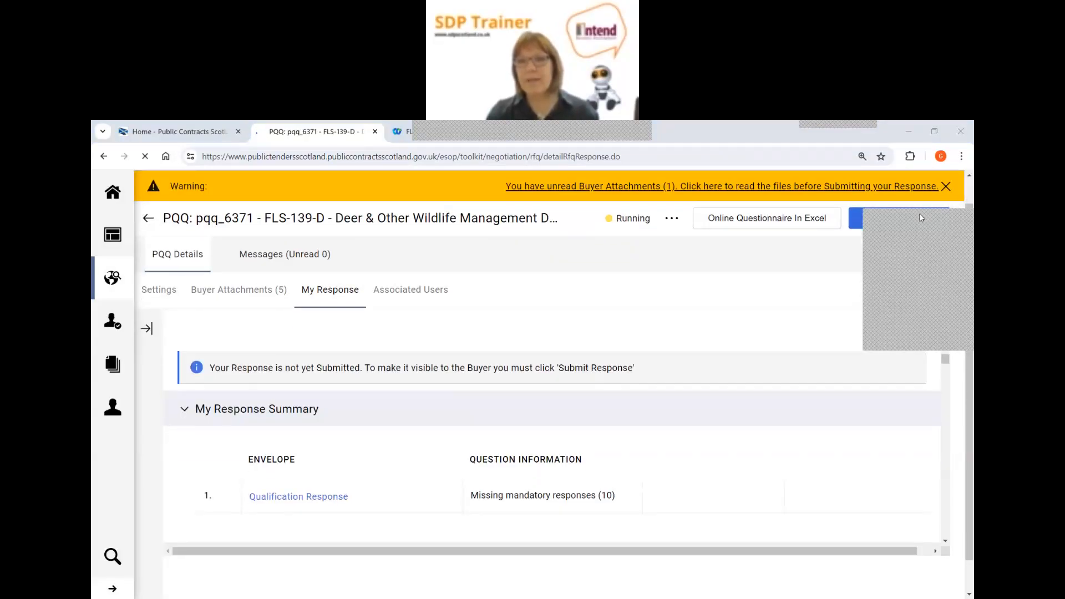
Open the additional response actions, and try twice to submit the response to the buyer, agreeing to continue with the submission
left_click(673, 218)
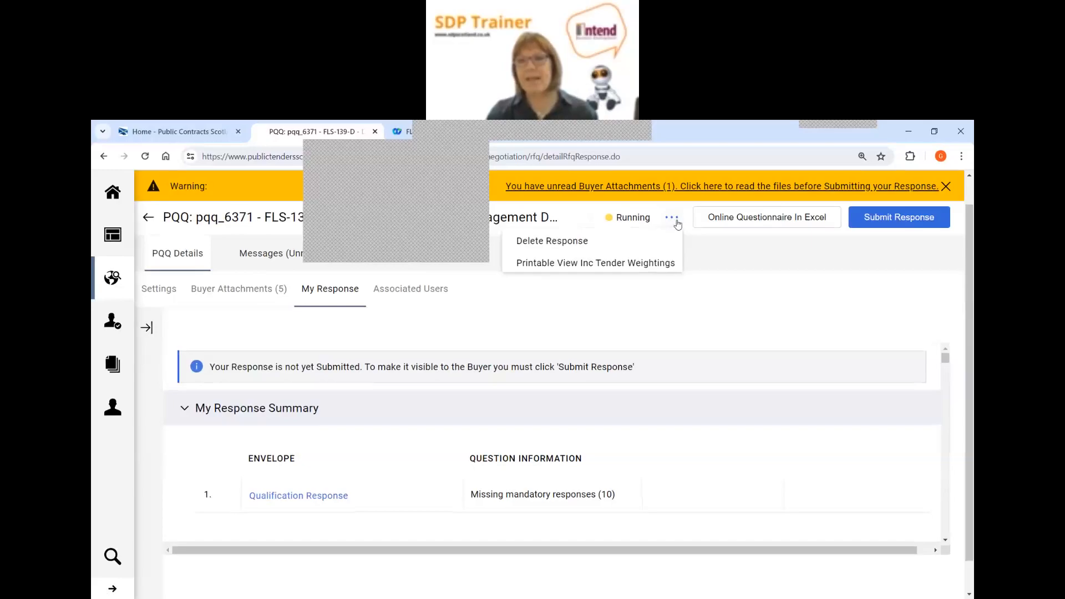
left_click(911, 217)
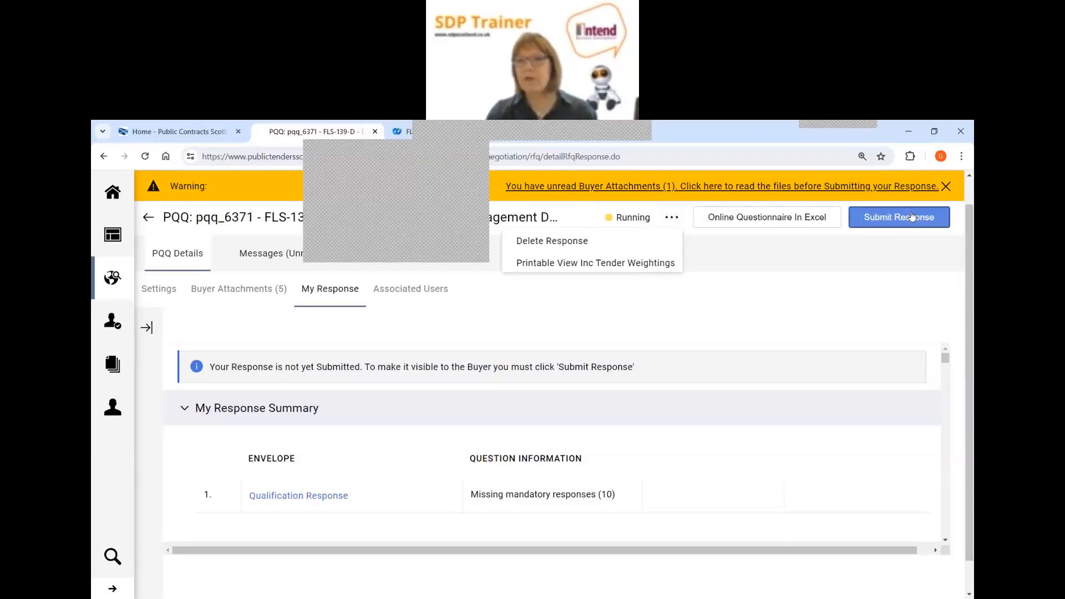
left_click(579, 259)
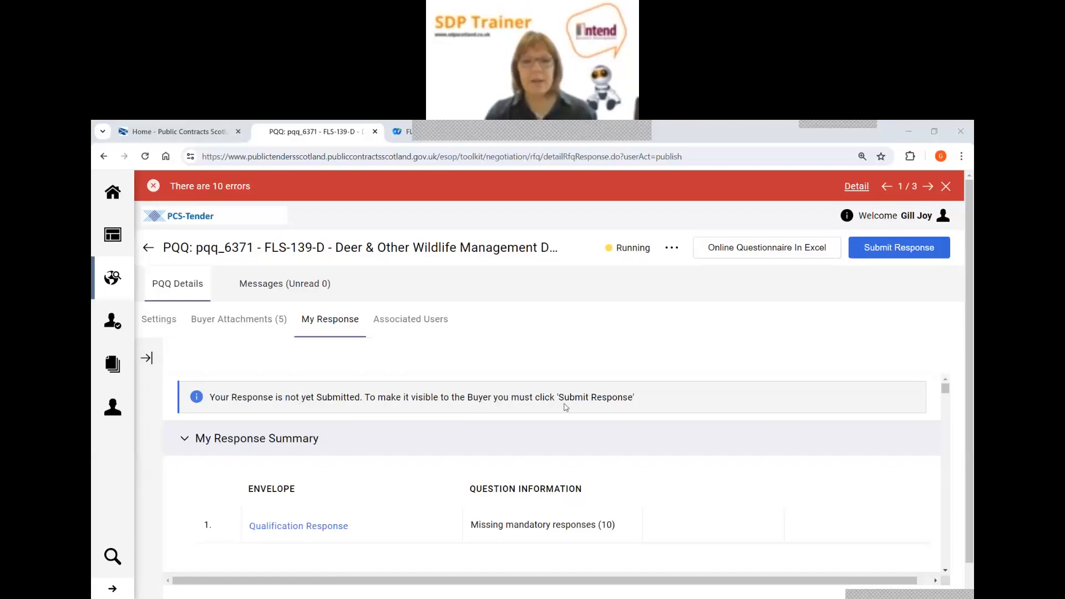
left_click(886, 246)
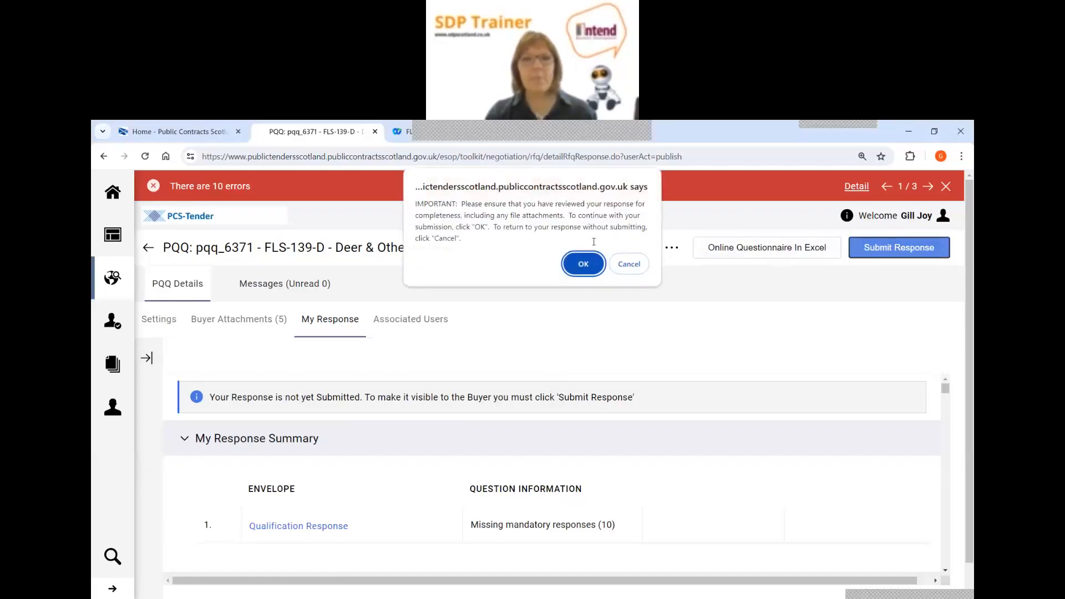
left_click(585, 264)
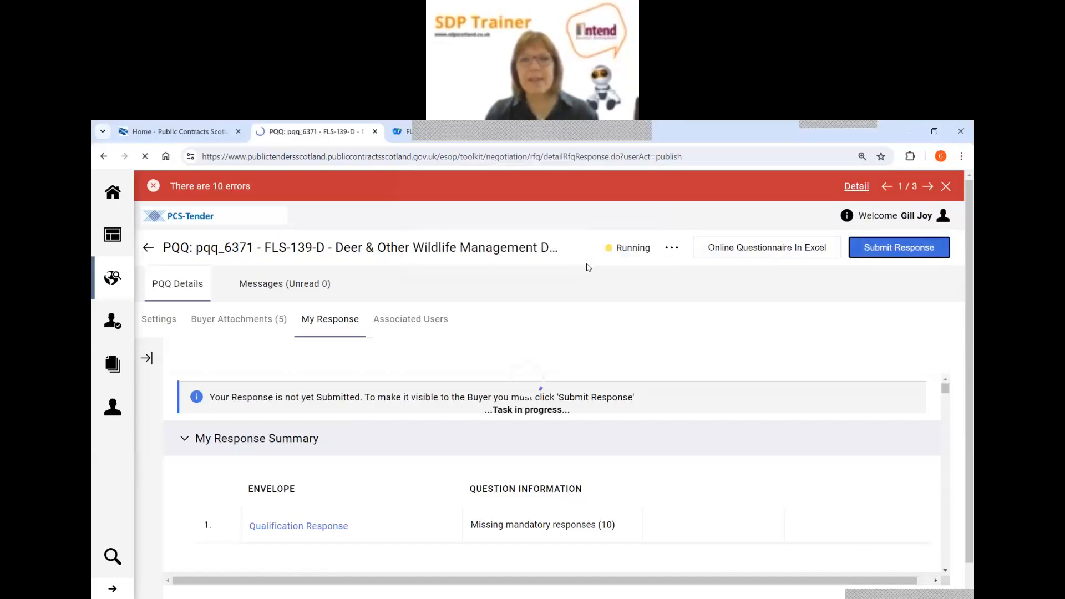